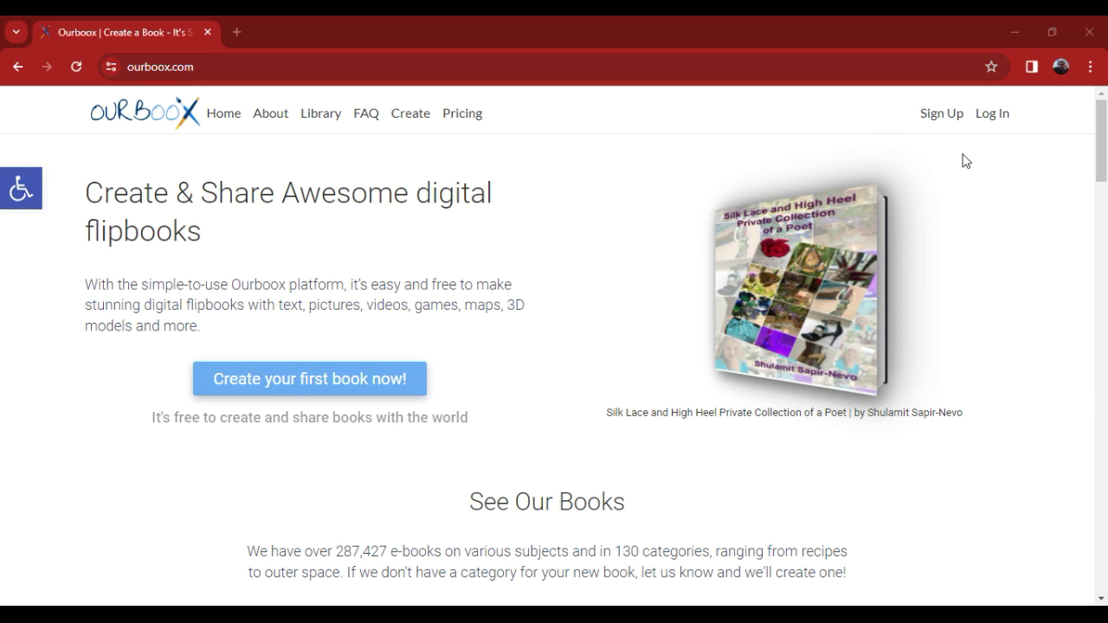
Step: Open the account sign-up form, then switch to the log-in page for an existing account
click(941, 114)
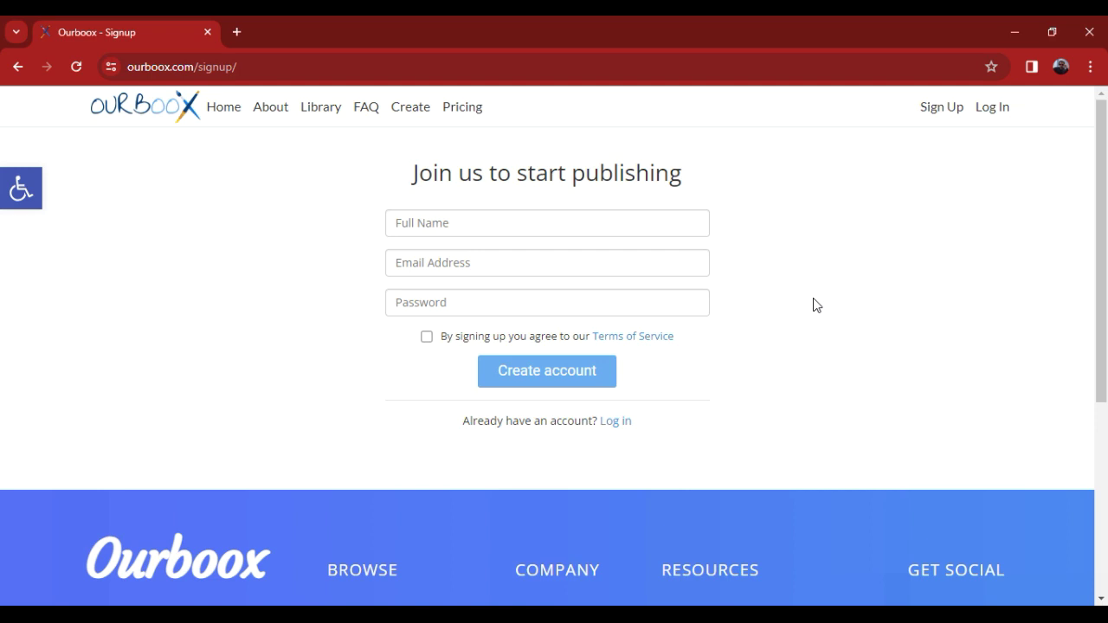
click(993, 108)
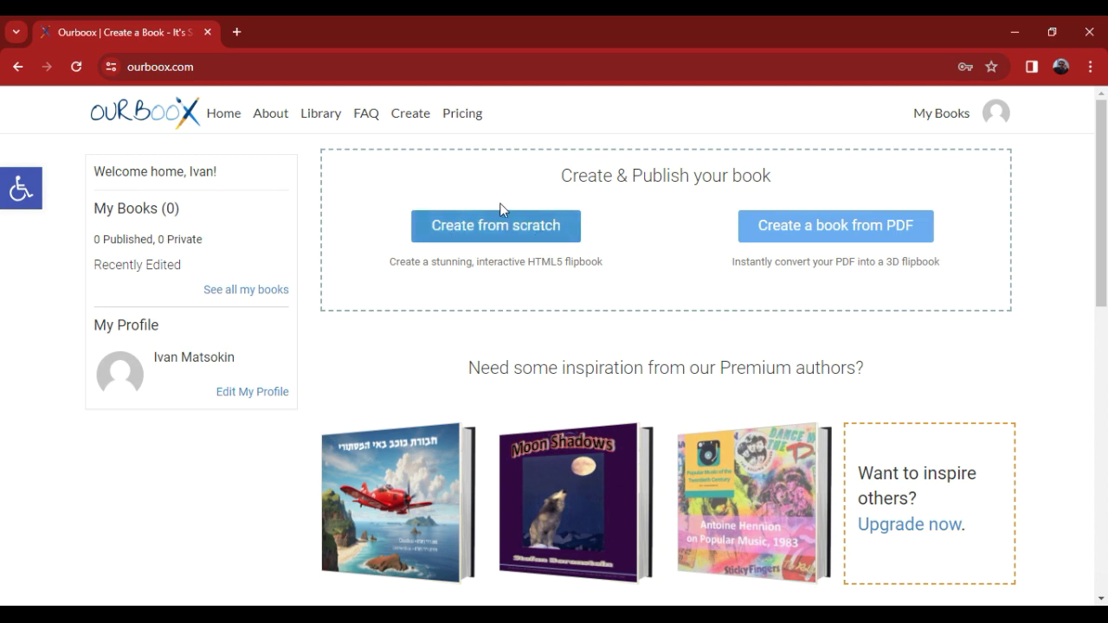
Step: Create a new book from scratch with the title "Історія України 10 клас"
click(514, 232)
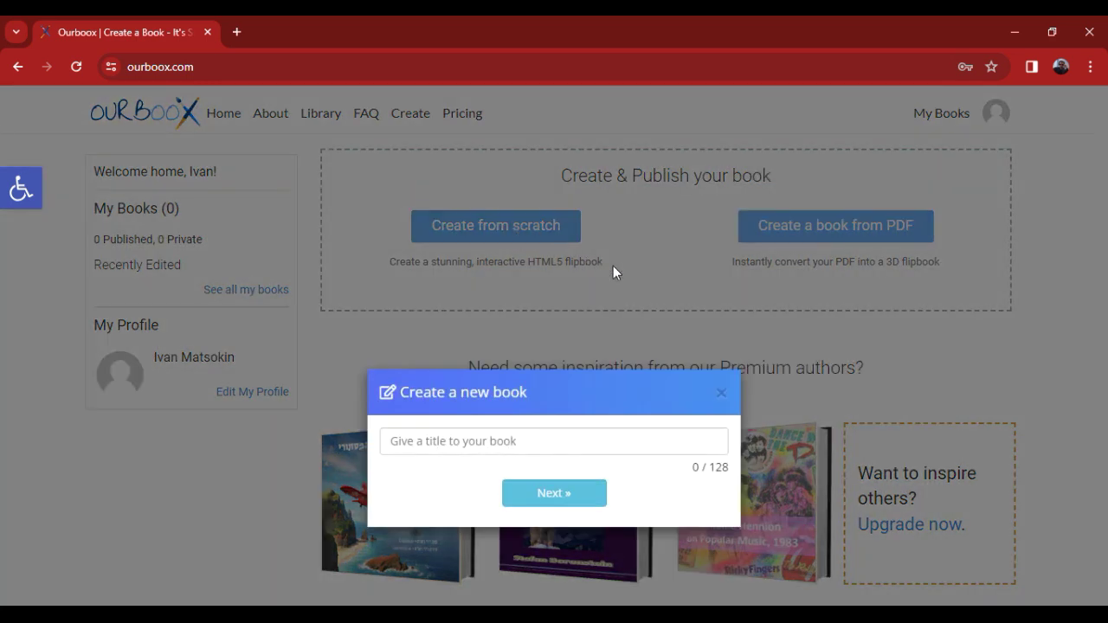
click(559, 440)
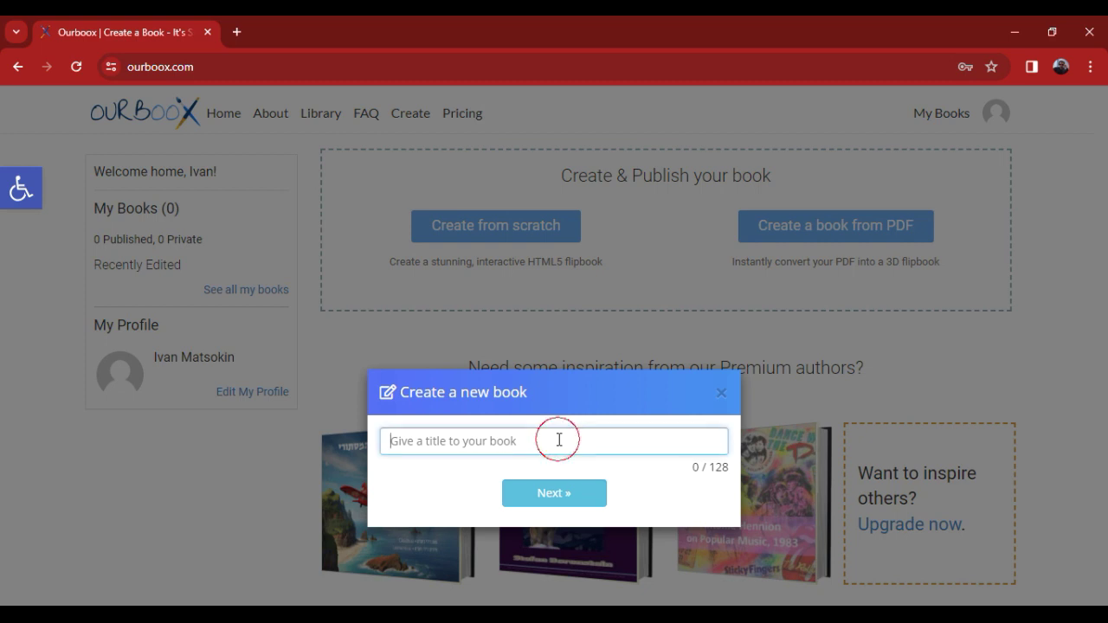
text(S)
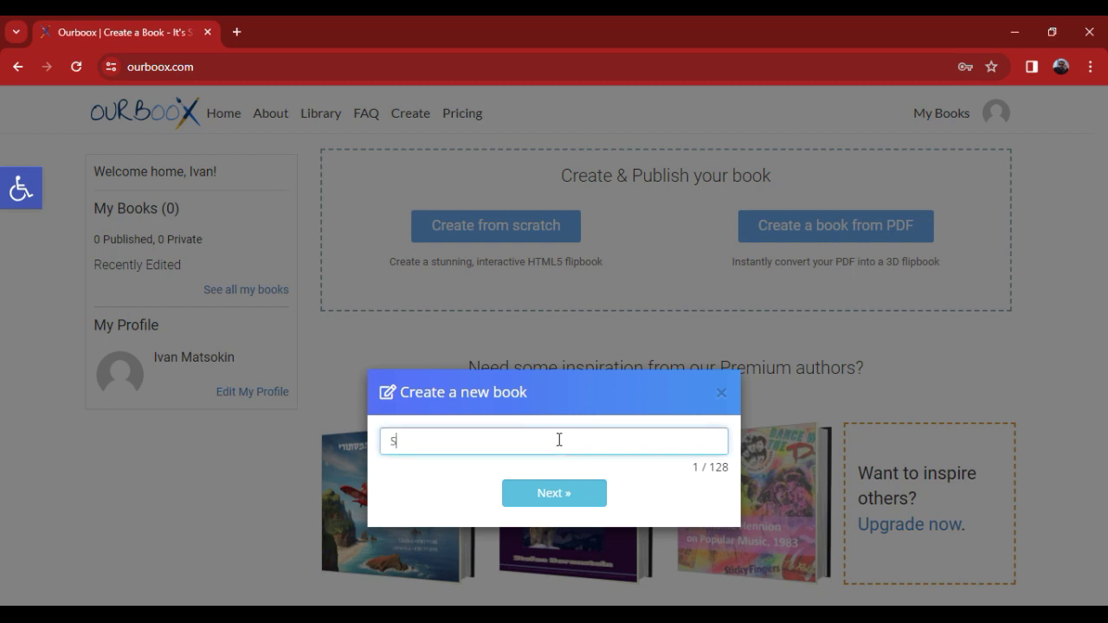
key(BackSpace)
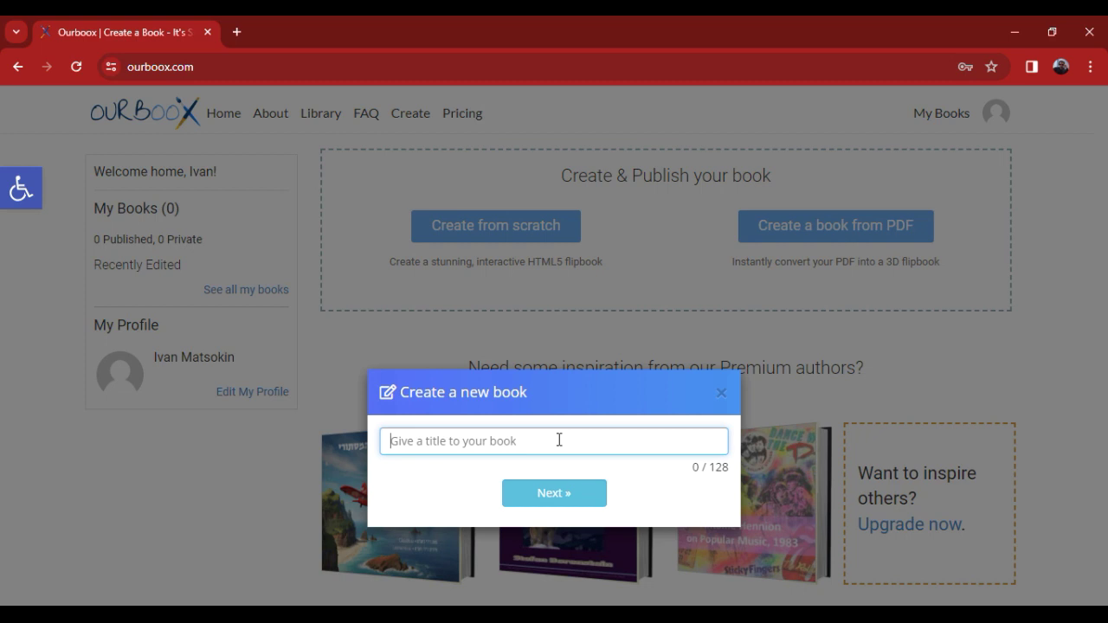
text(історія)
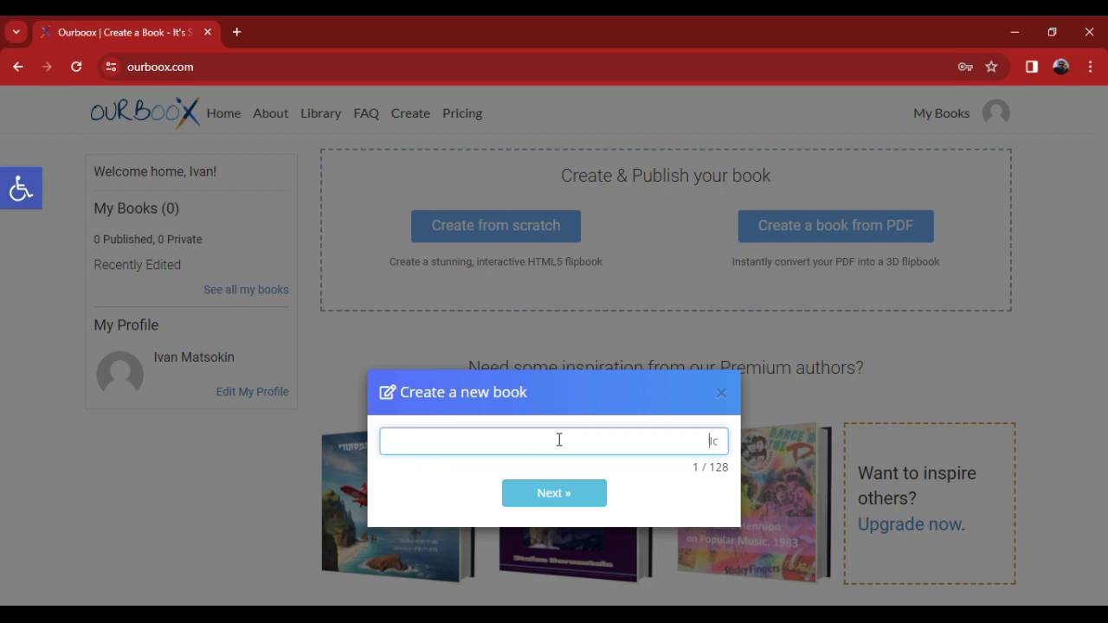
text( України)
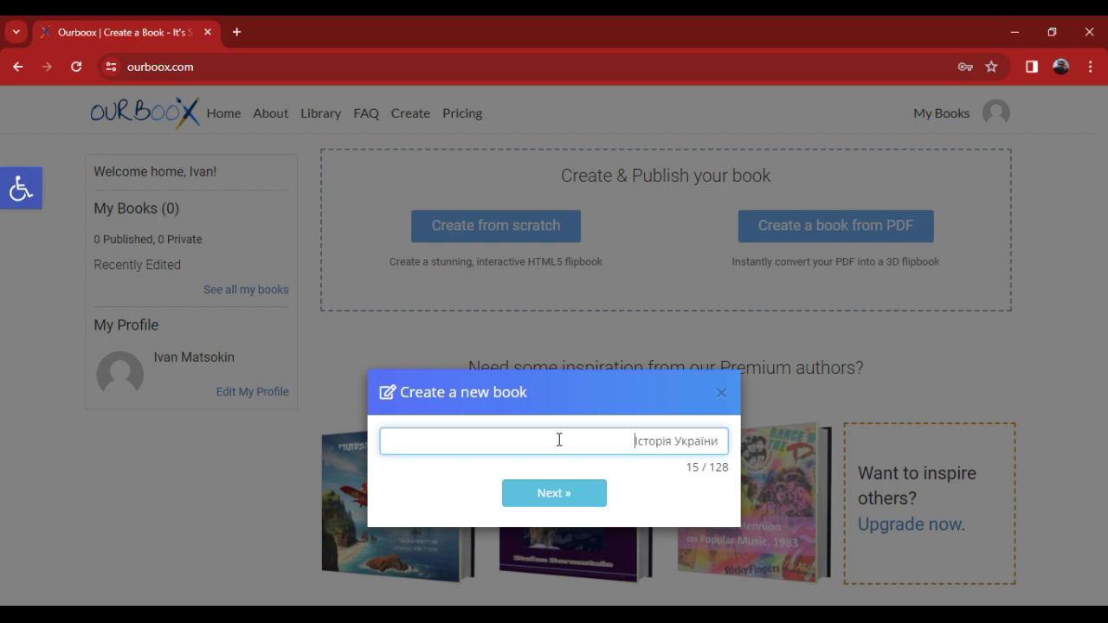
text( 10 клас)
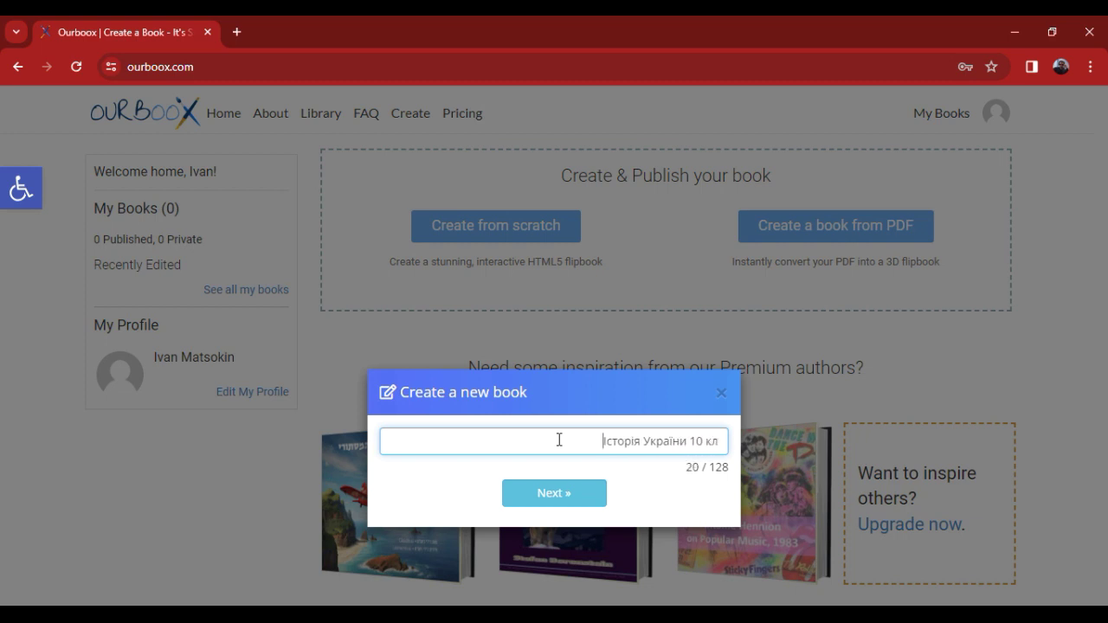
click(556, 495)
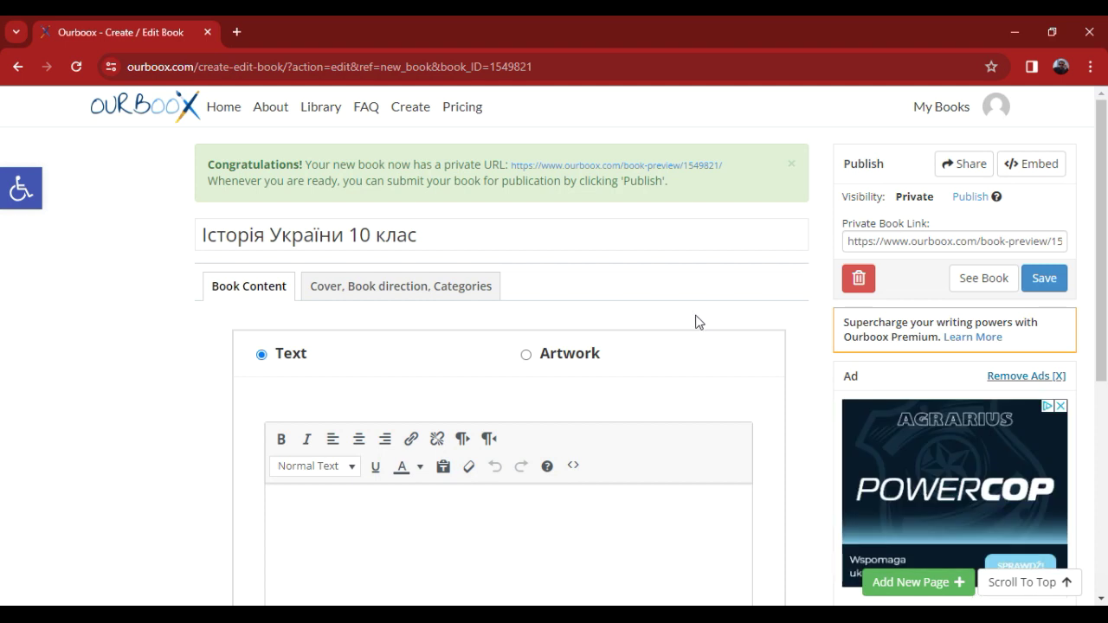
Step: Make page 1 an artwork page and upload 1.jpg from the New folder as its image
click(597, 356)
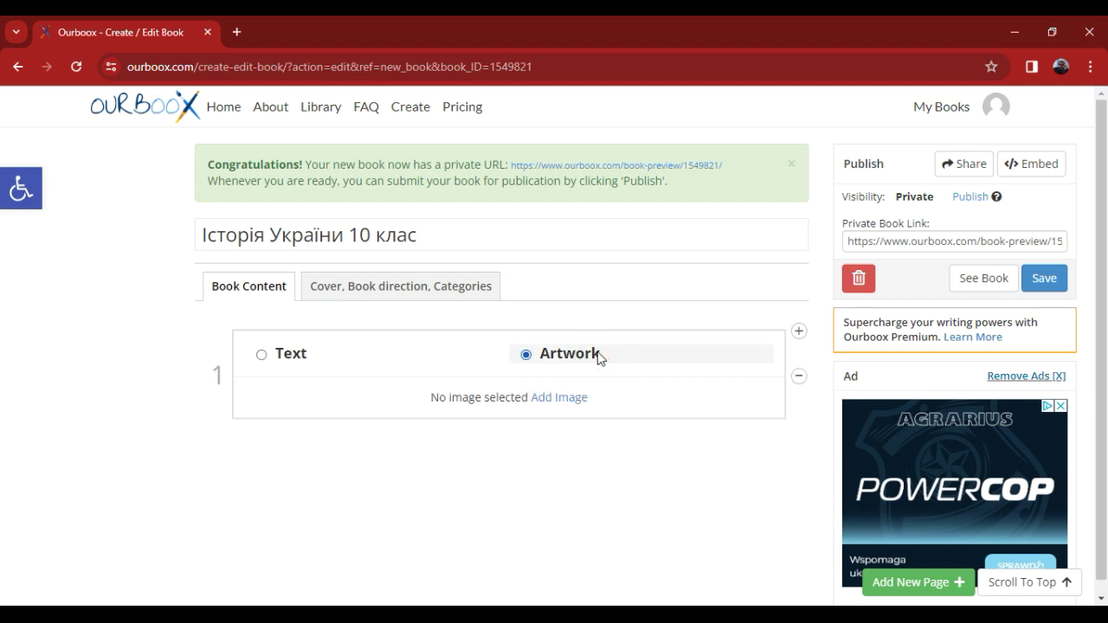
click(578, 399)
click(238, 167)
click(587, 372)
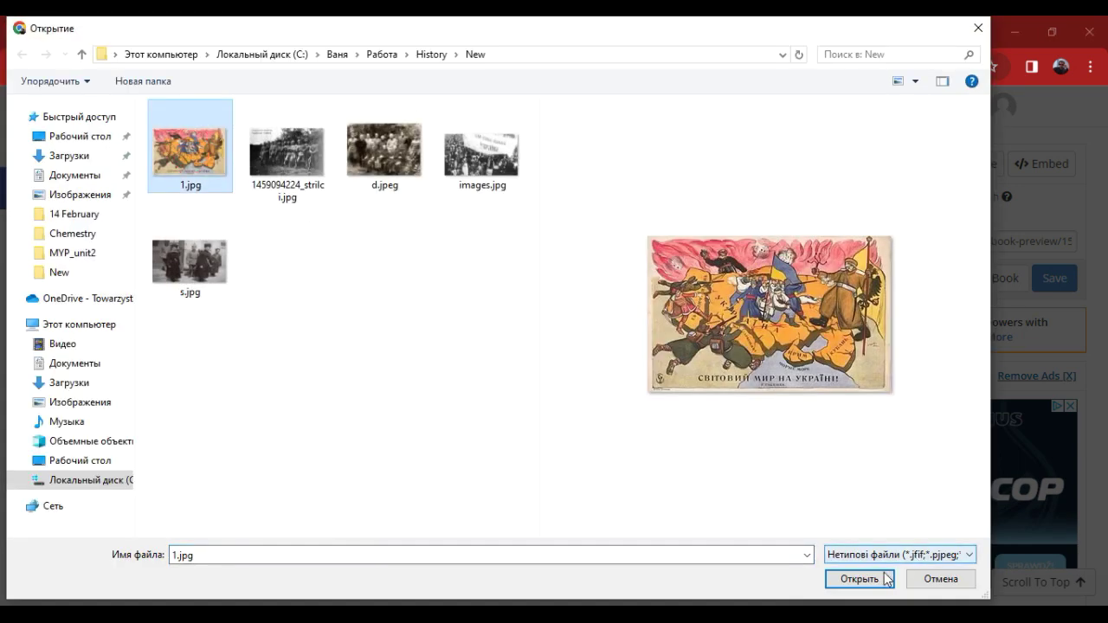
click(883, 577)
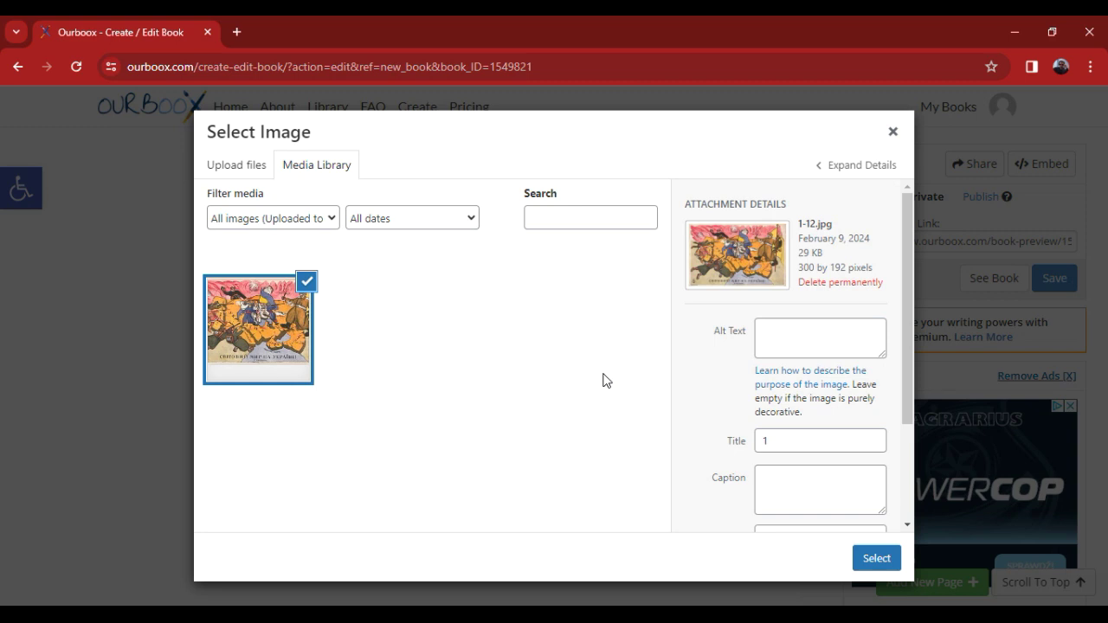
click(875, 559)
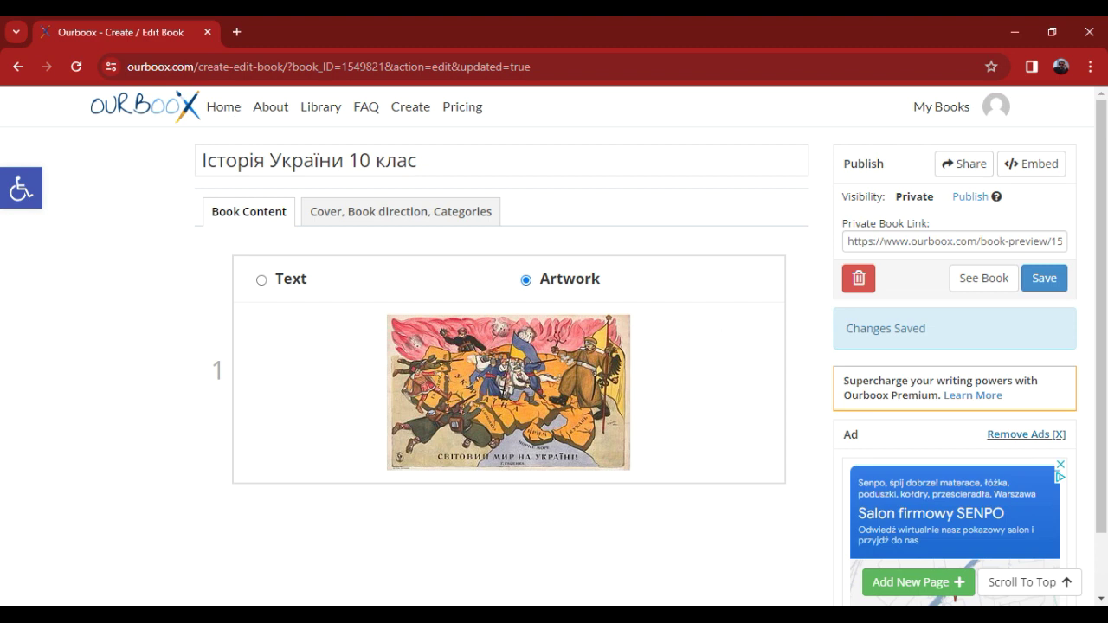
Step: Add a second page as text and write "Історія України 10 клас" on it
click(904, 587)
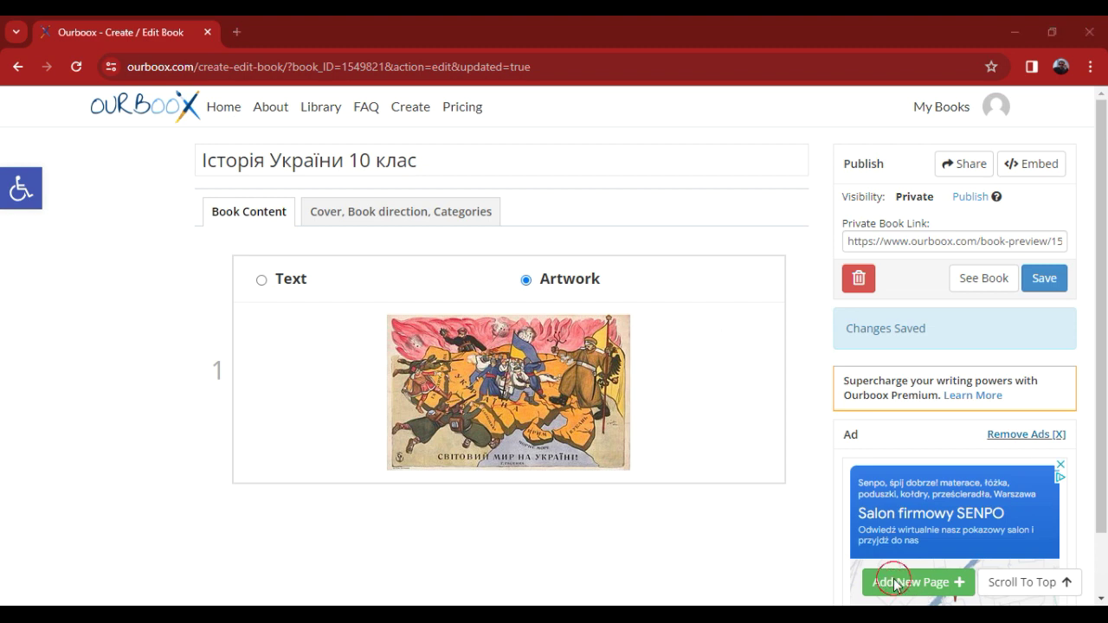
click(939, 578)
scroll(510, 433, up, 2)
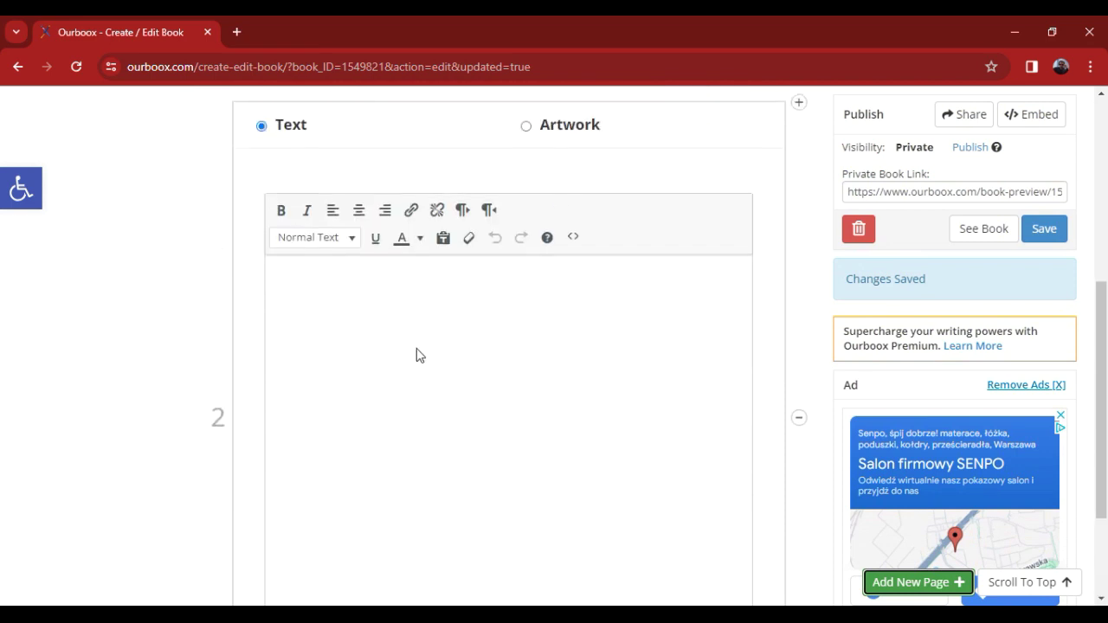
text(I)
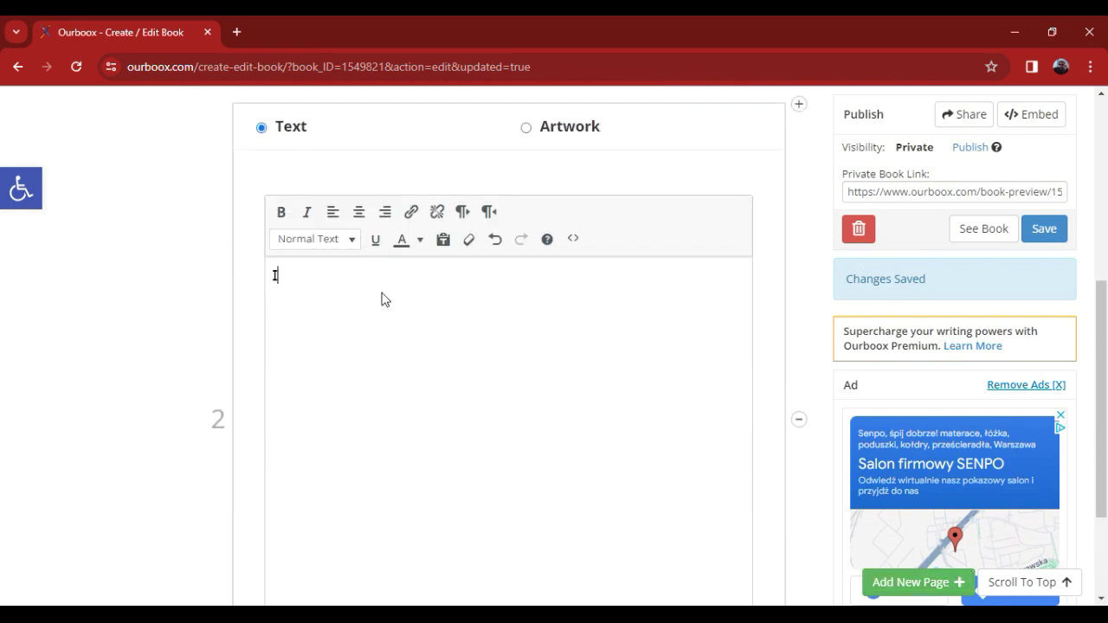
text(сторія Украї)
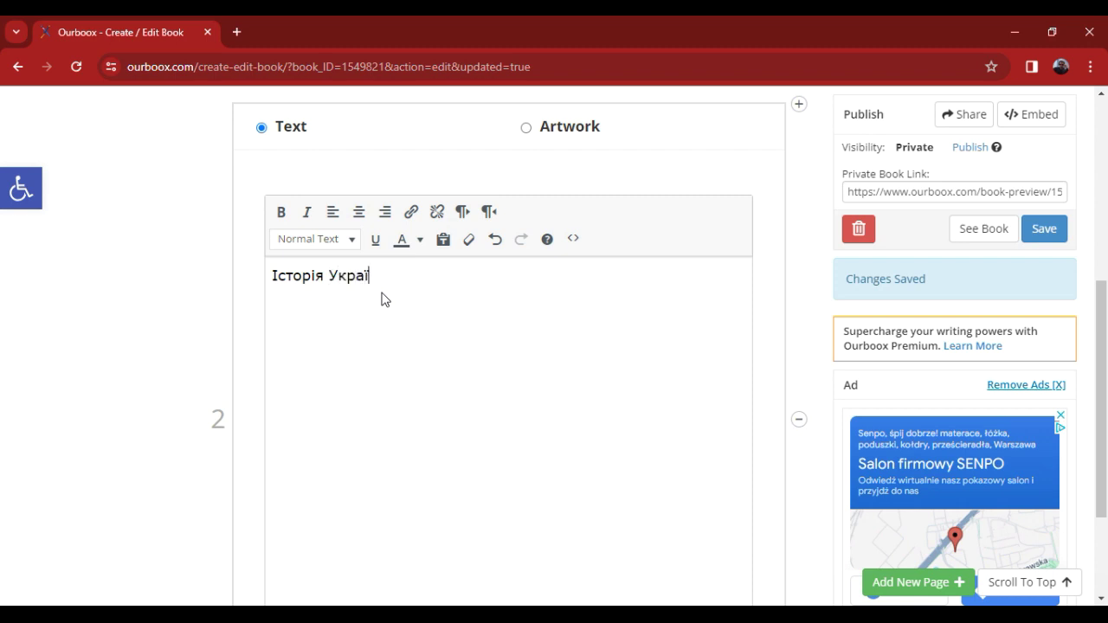
text(ни 10 клас)
Step: Make the text line on page 2 bold and apply the Heading 1 style
triple_click(302, 275)
click(281, 211)
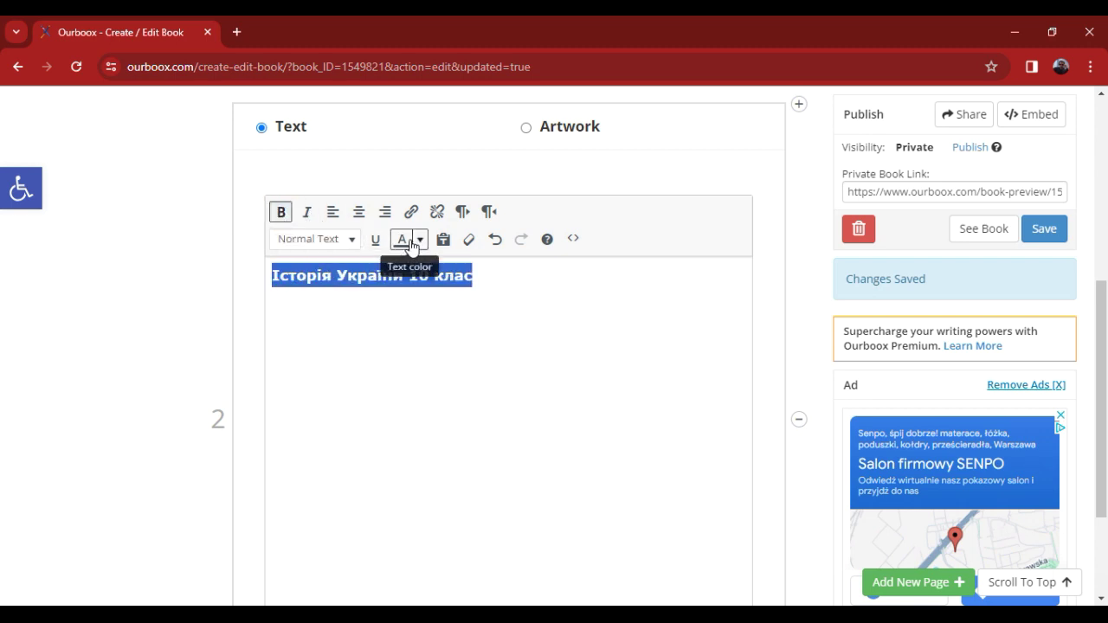
click(323, 245)
click(360, 299)
click(546, 368)
Step: Centre the page 2 heading and move it down the page with blank lines above it
click(278, 291)
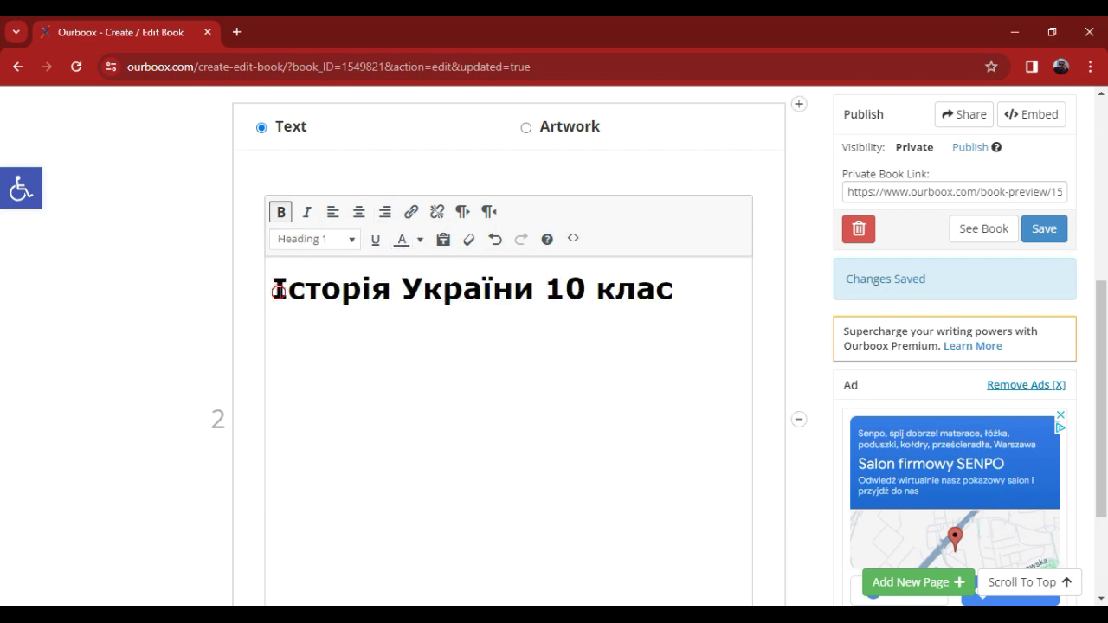
click(358, 212)
key(Return)
key(Return)
key(Return)
key(Return)
key(Return)
key(Return)
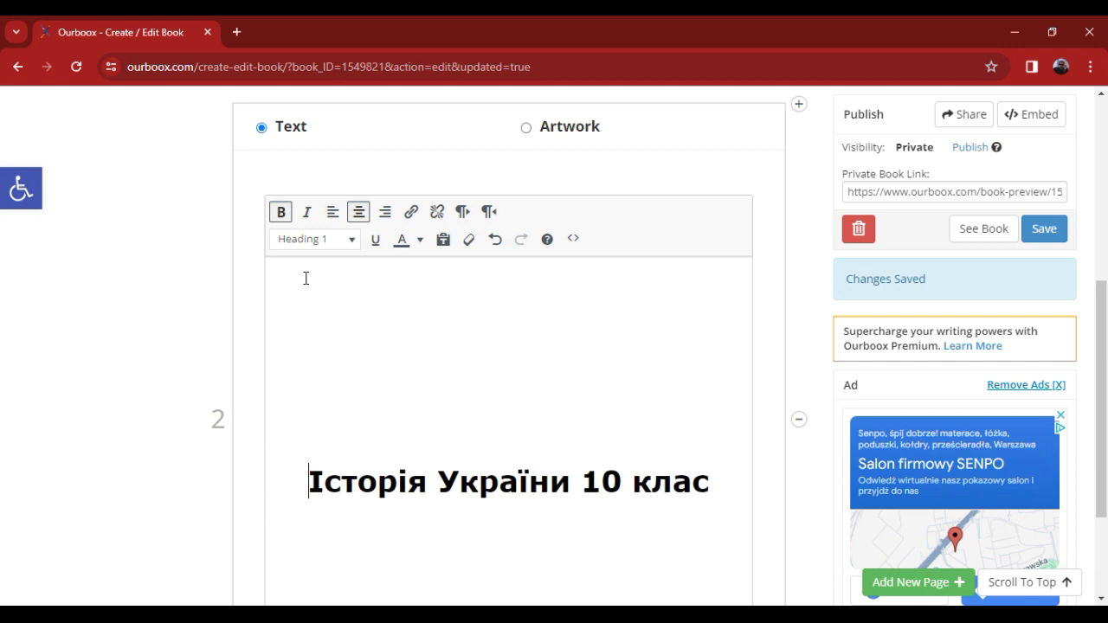
scroll(305, 278, down, 2)
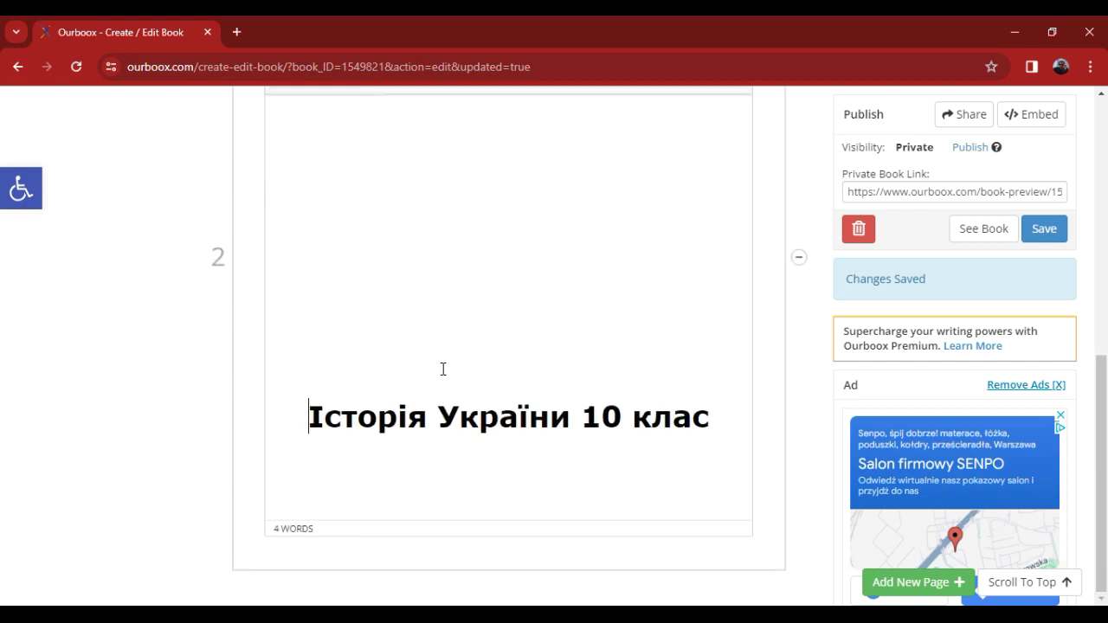
key(BackSpace)
key(BackSpace)
key(BackSpace)
scroll(443, 376, up, 6)
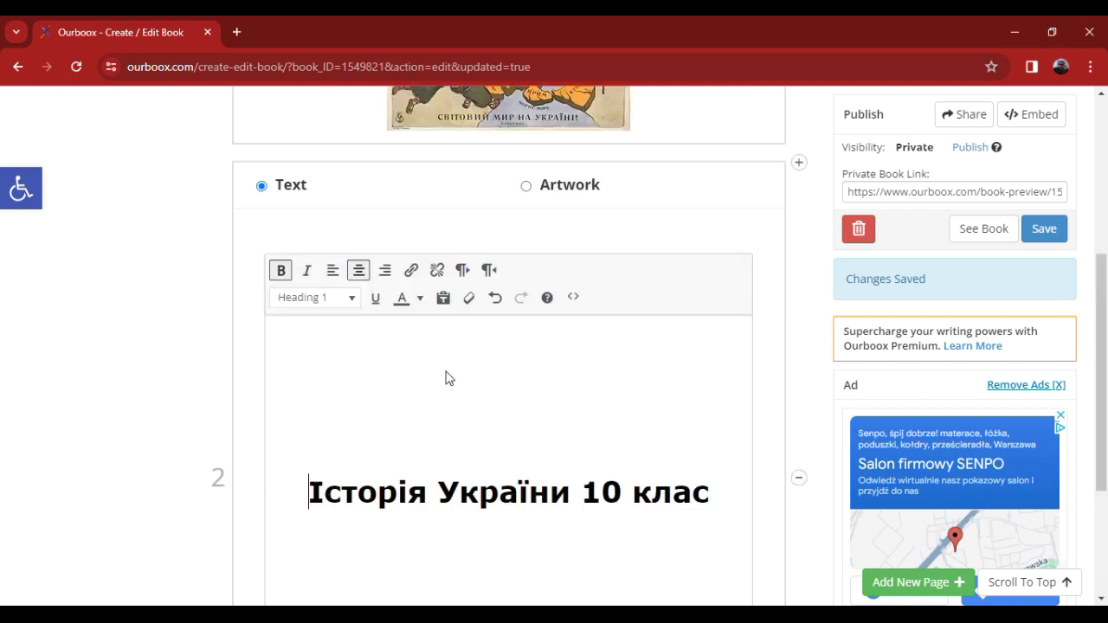
Step: Save the book and leaf through its preview to check both pages, closing the preview at the end
click(1043, 278)
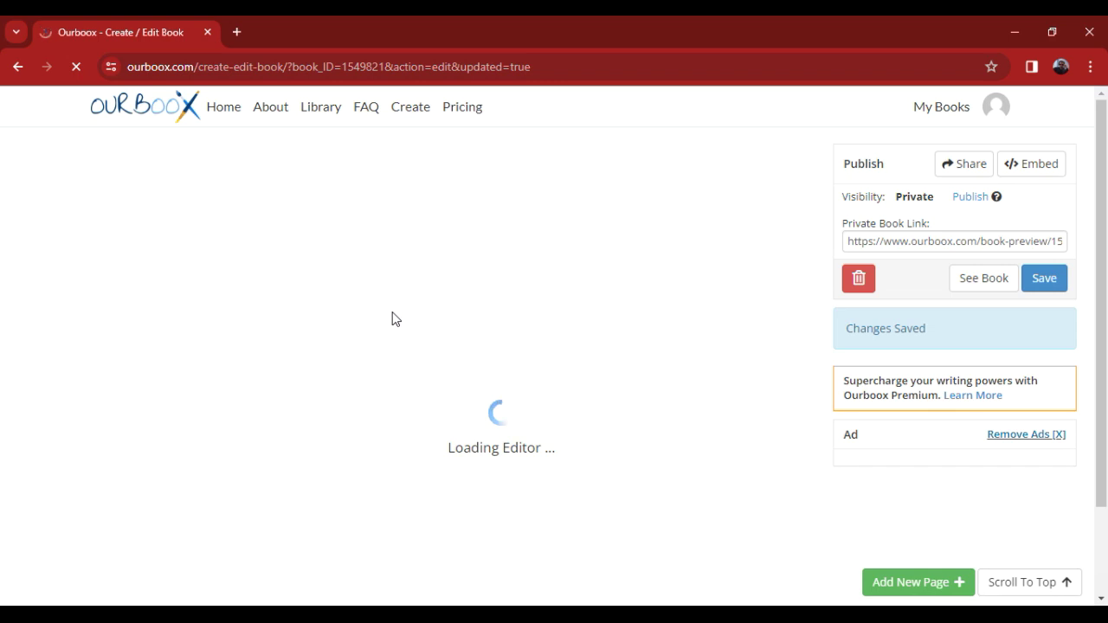
click(991, 277)
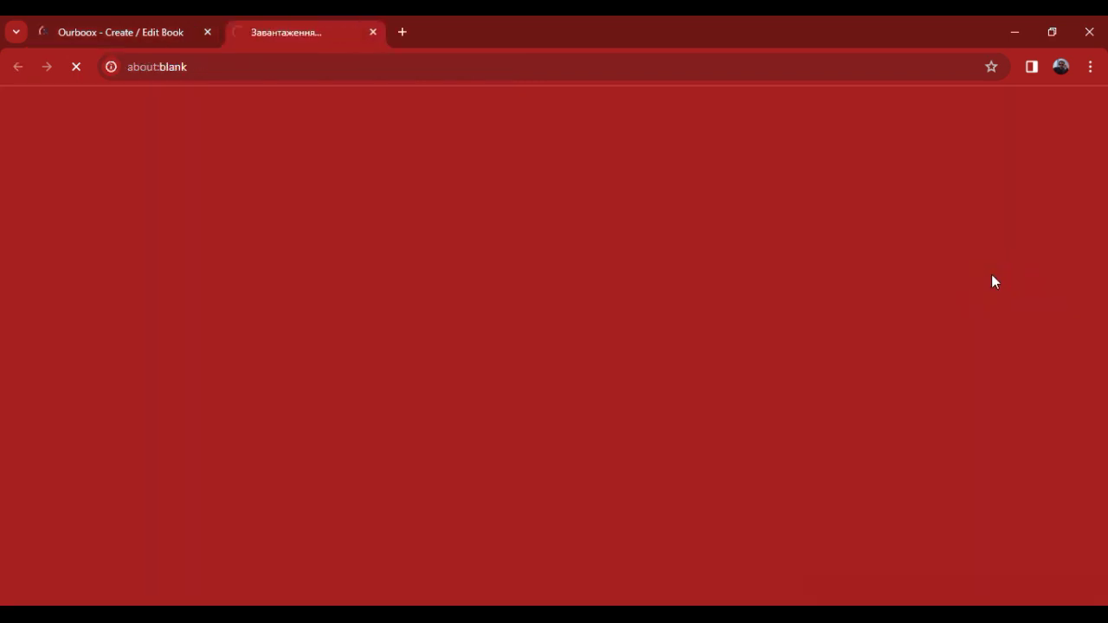
click(568, 458)
click(567, 461)
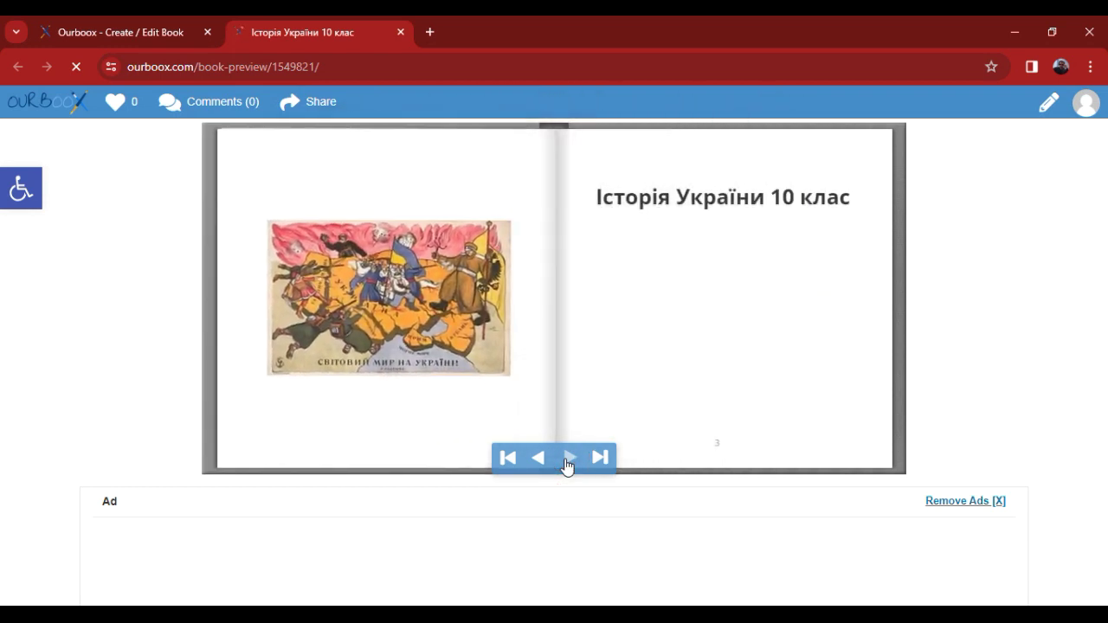
click(570, 458)
click(538, 459)
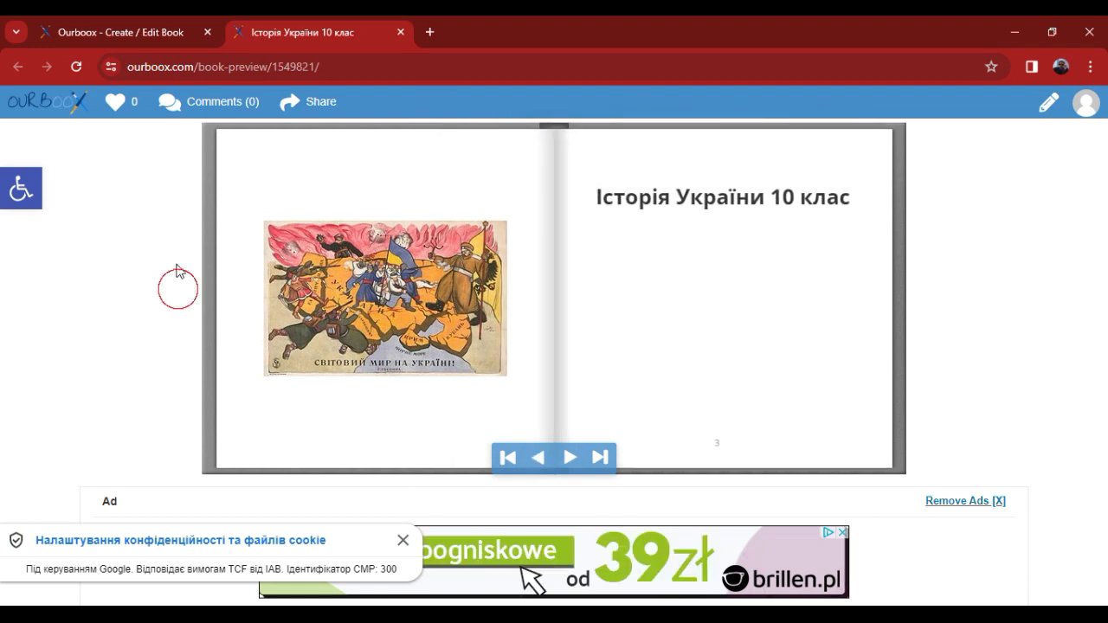
click(401, 32)
Step: Add two more pages, 3 and 4, to the end of the book
scroll(632, 277, down, 5)
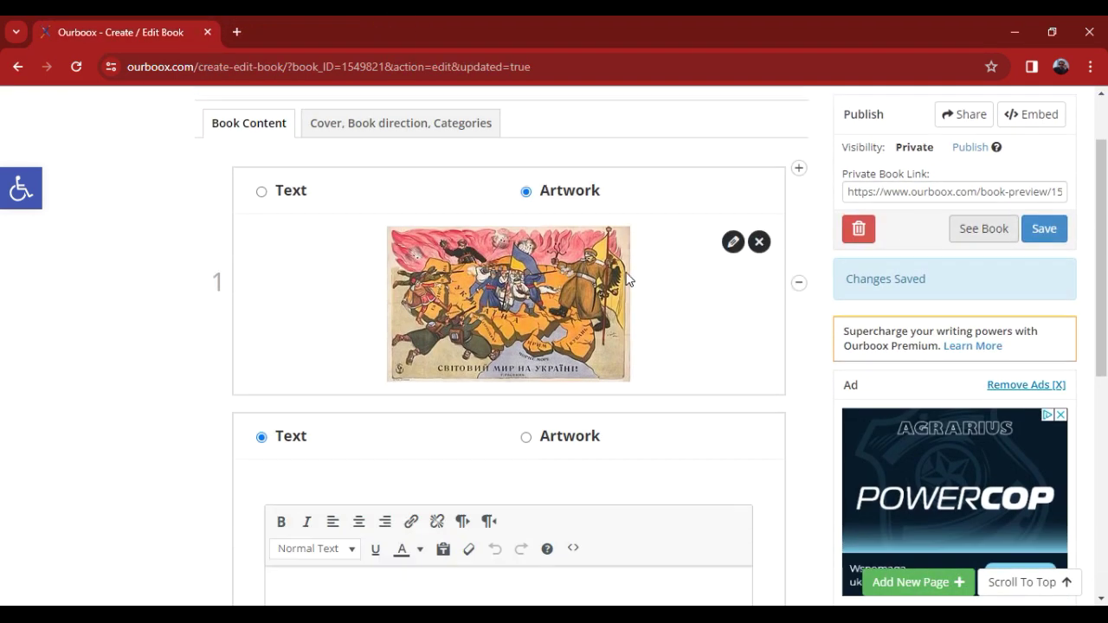
click(930, 582)
click(919, 582)
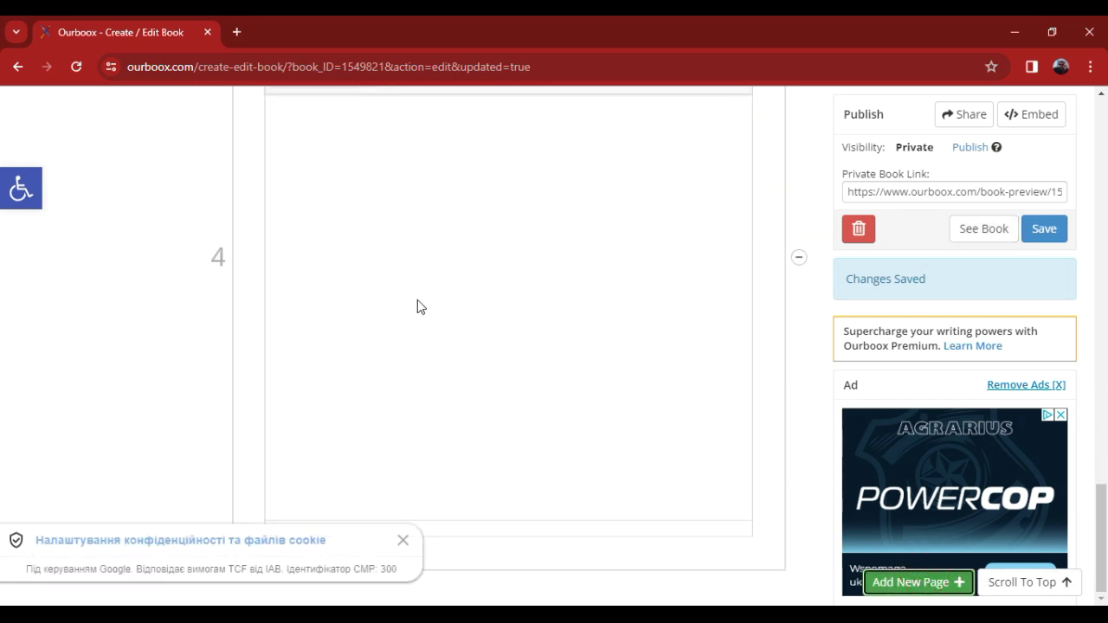
scroll(217, 354, up, 7)
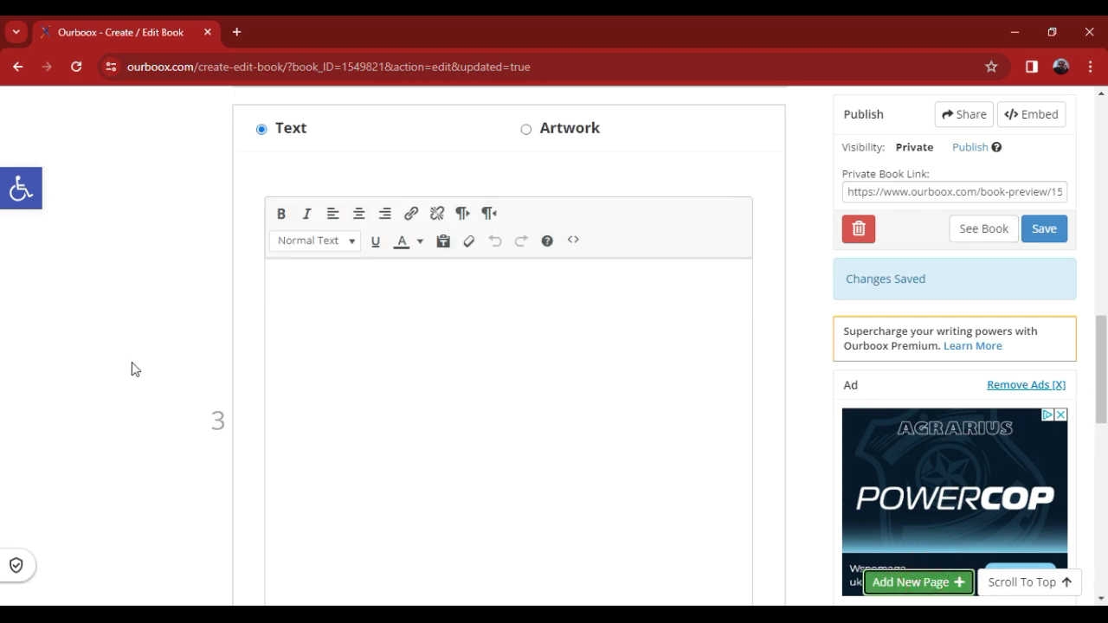
click(573, 127)
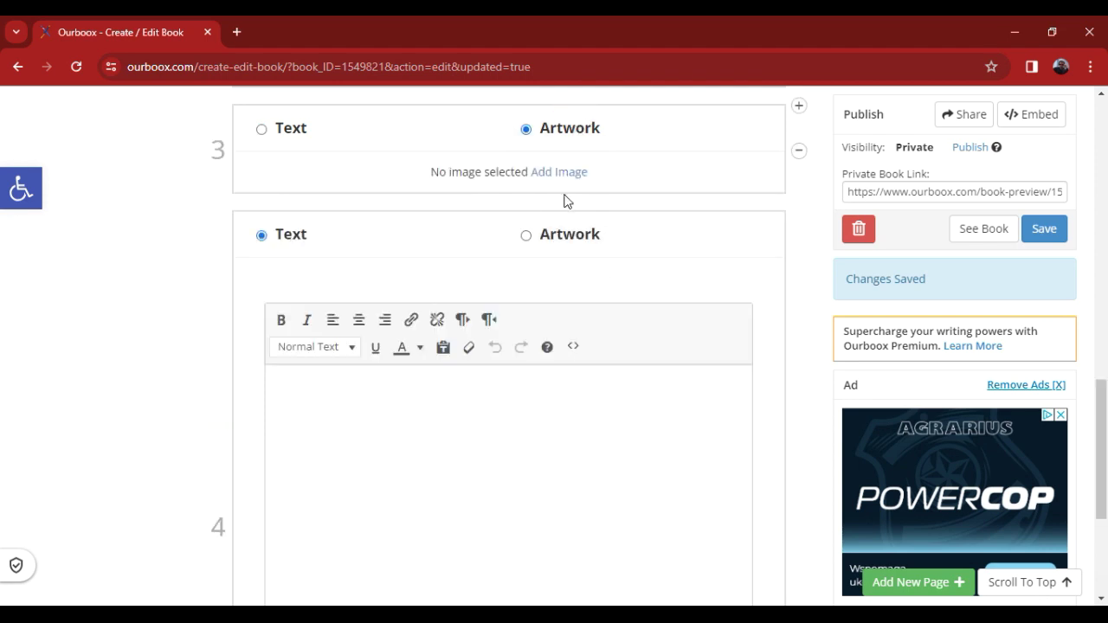
scroll(559, 272, up, 1)
click(559, 253)
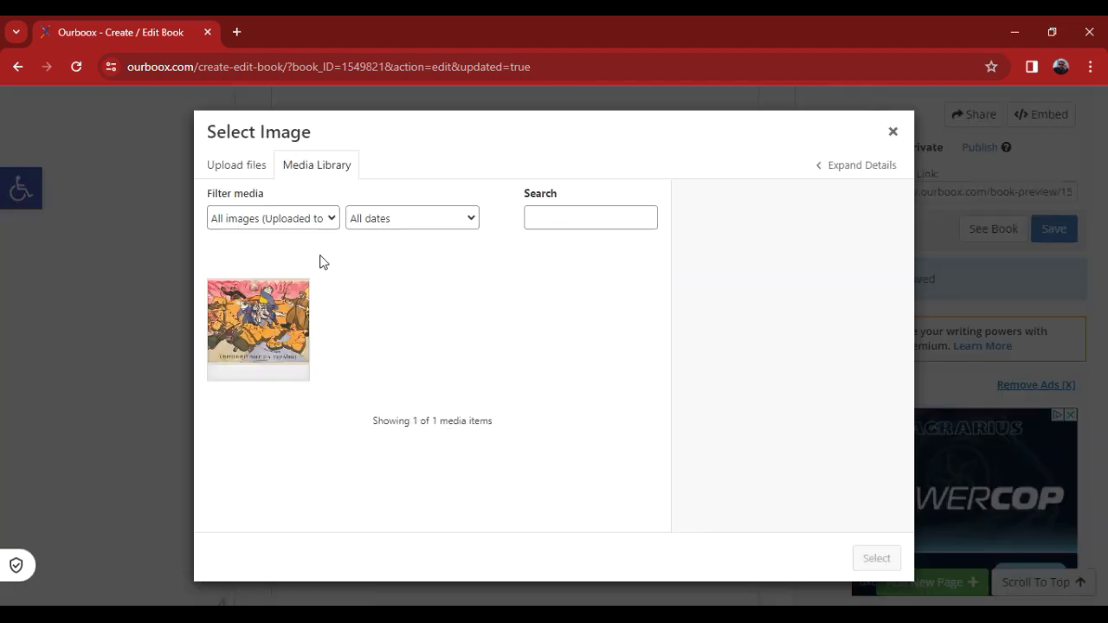
click(260, 220)
click(249, 166)
click(589, 371)
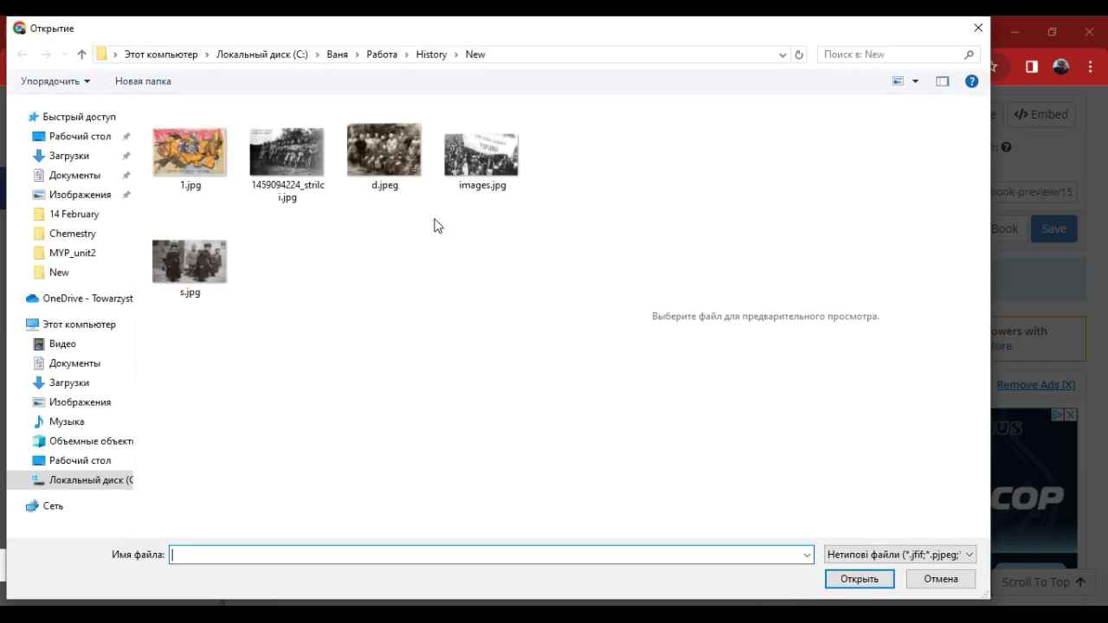
click(305, 166)
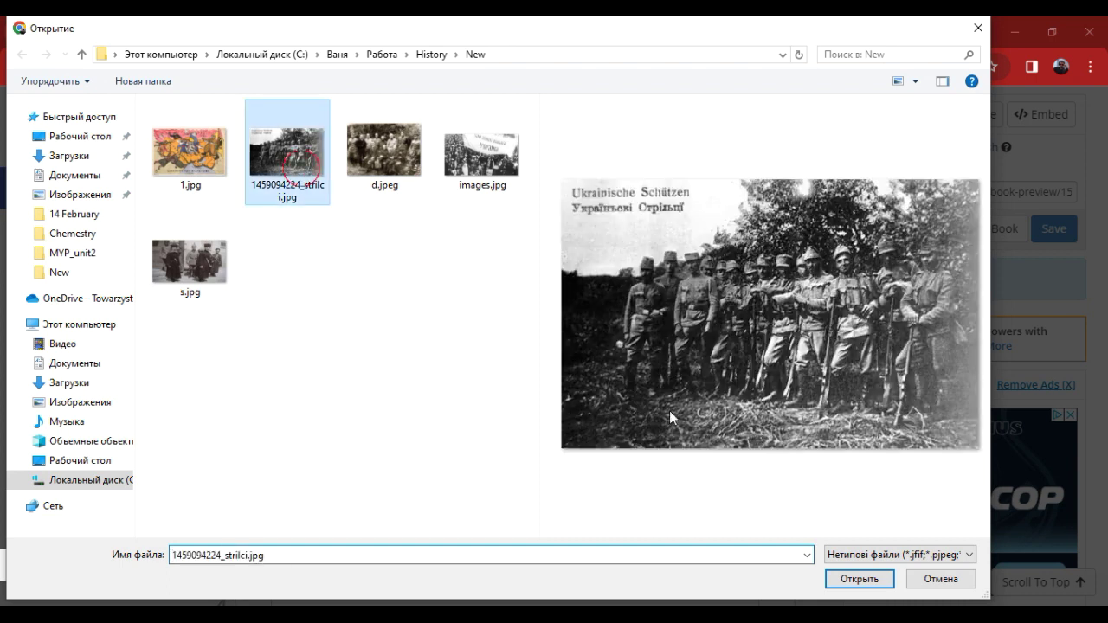
click(858, 577)
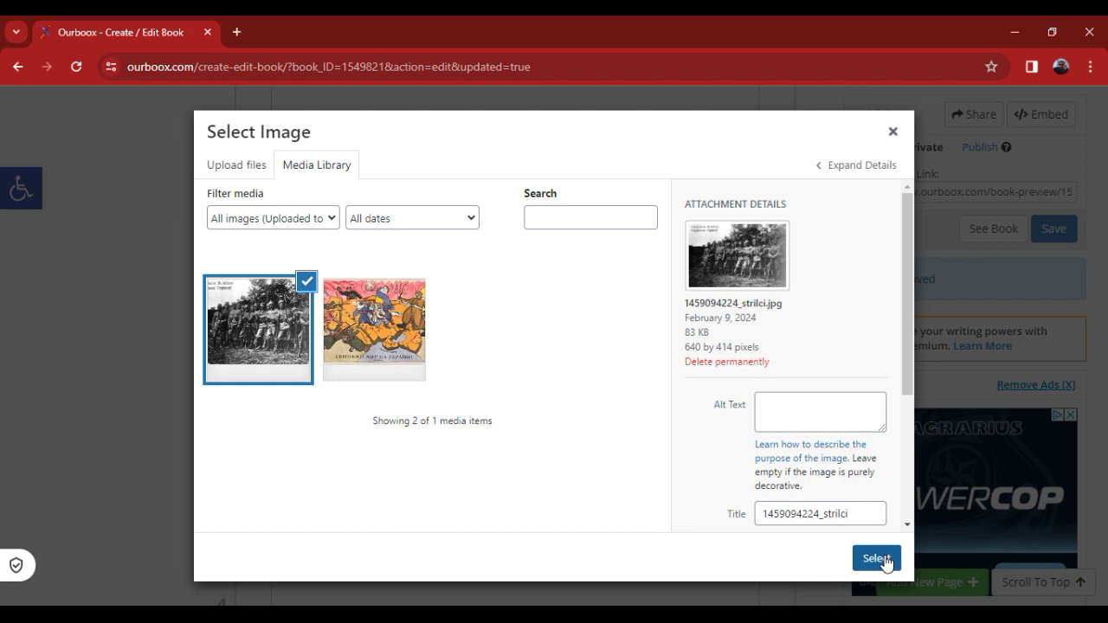
click(876, 558)
Step: Enter the text "Україна в роки Першої Світової війни" on page 4
scroll(514, 406, down, 9)
scroll(512, 415, up, 3)
click(323, 389)
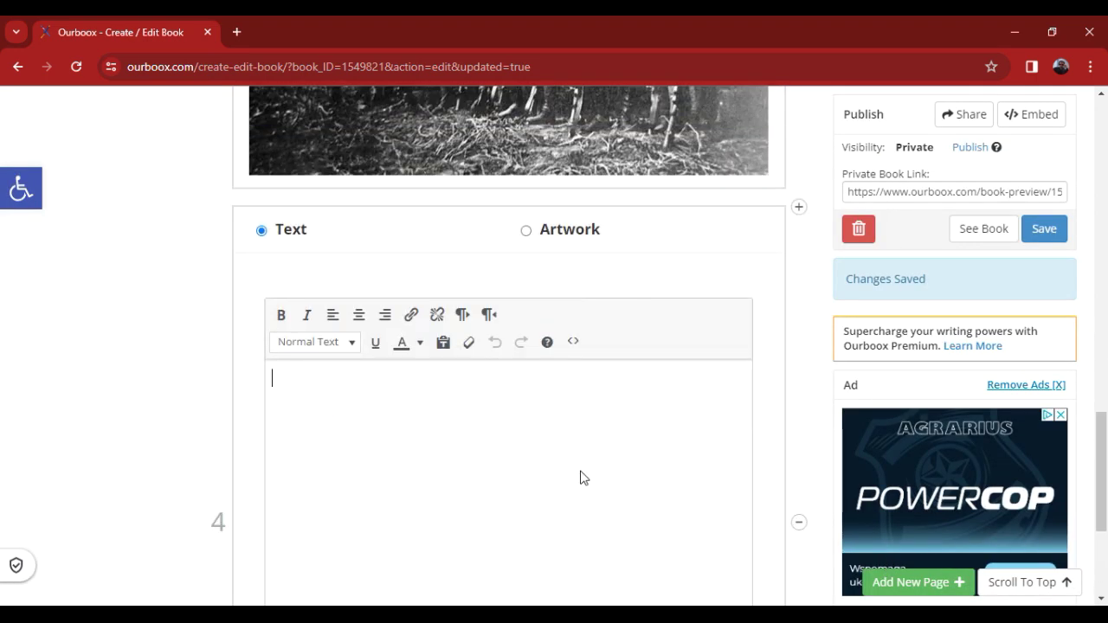
text(україна в р)
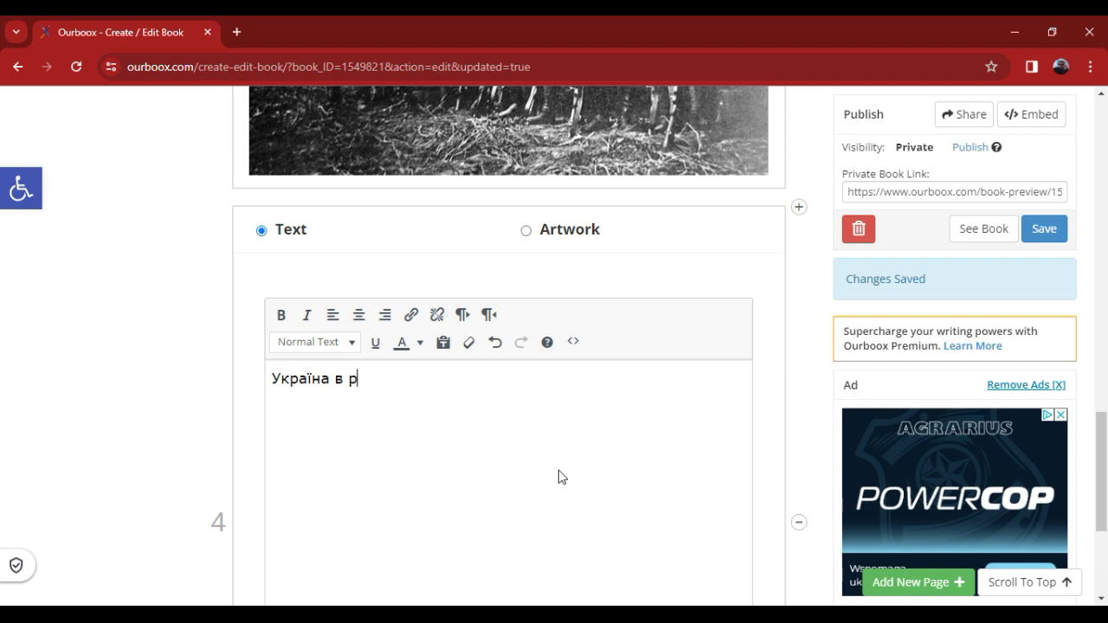
text(оки Першой)
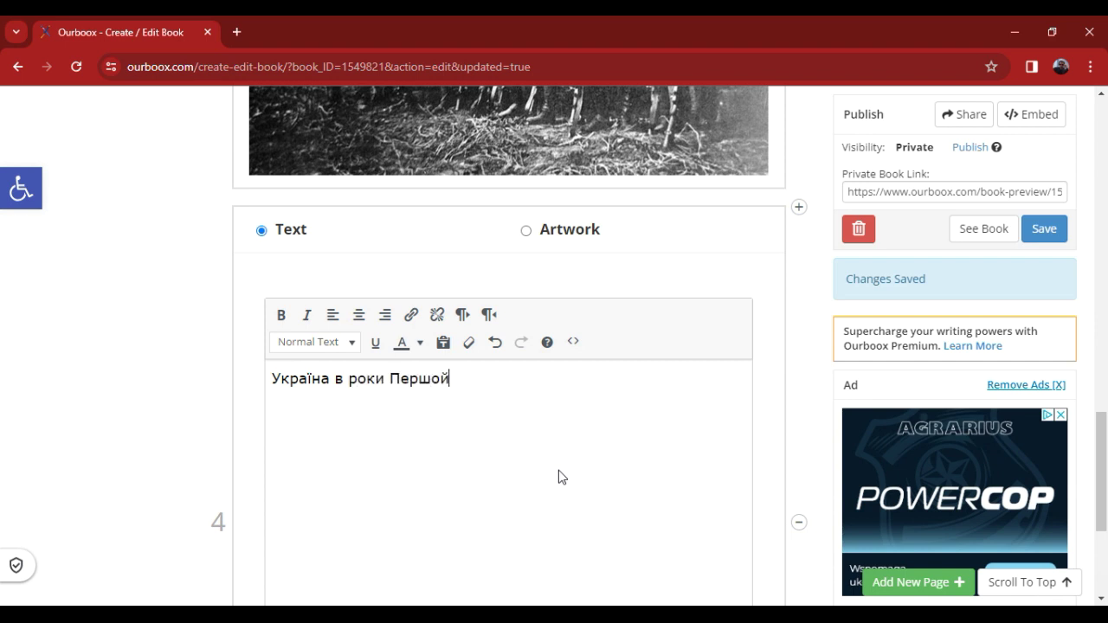
key(BackSpace)
text(ї Світової війни)
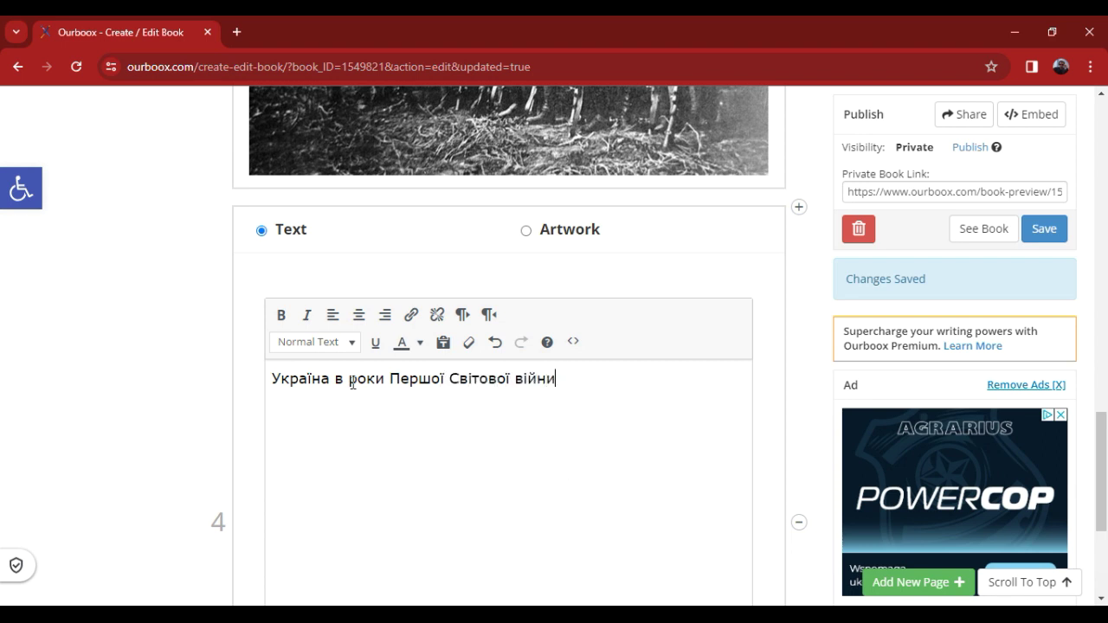
Step: Make the text line on page 4 bold and italic and apply the Heading 2 style
triple_click(316, 378)
click(576, 380)
triple_click(322, 379)
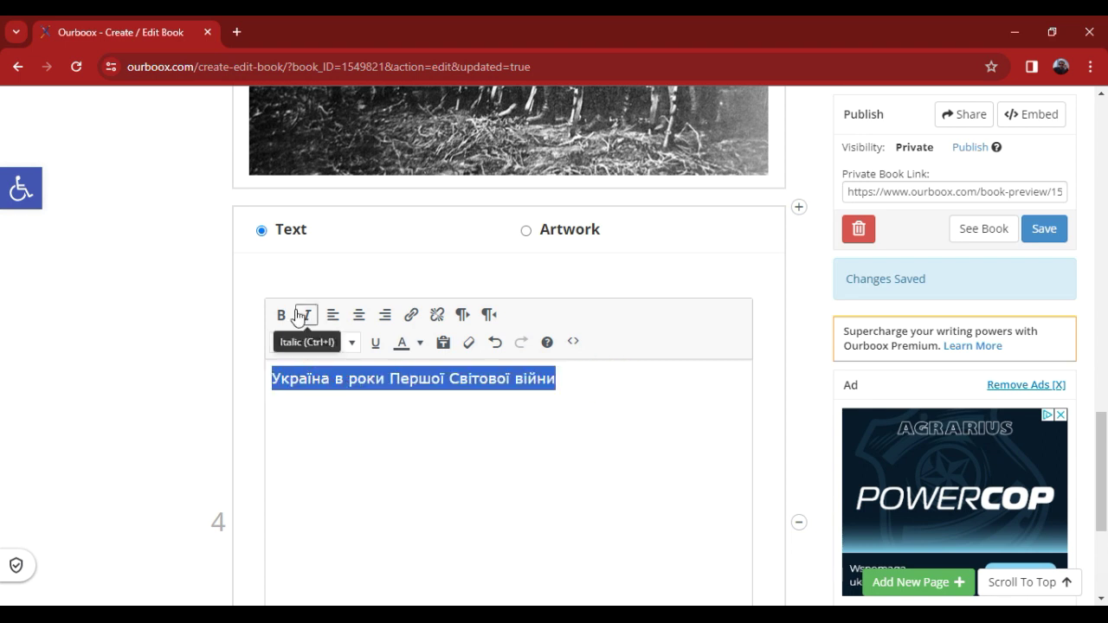
click(309, 317)
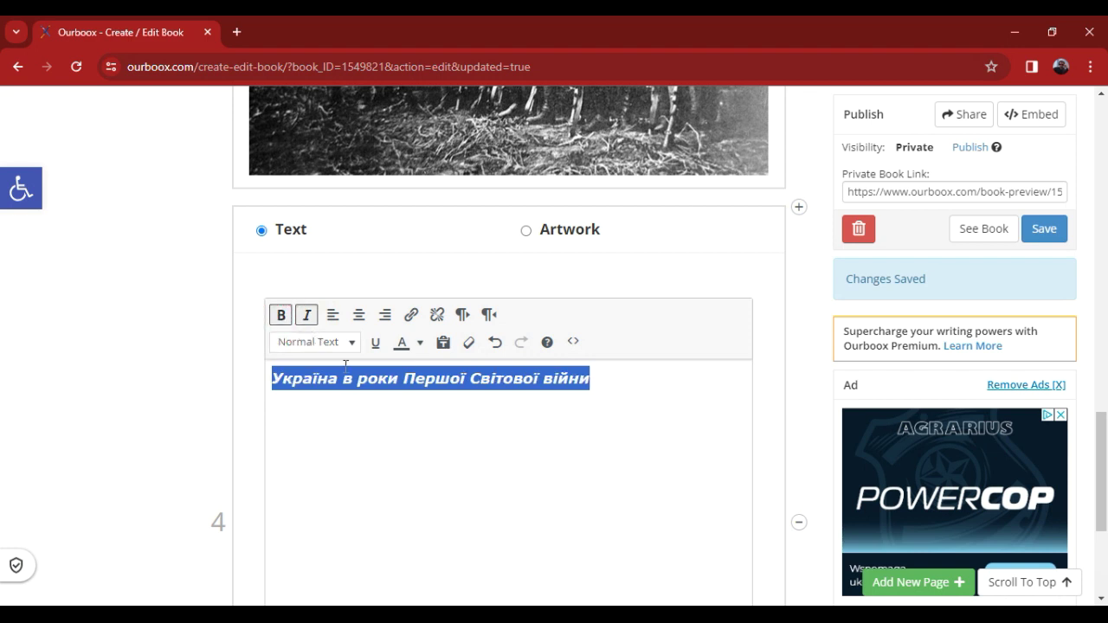
click(347, 341)
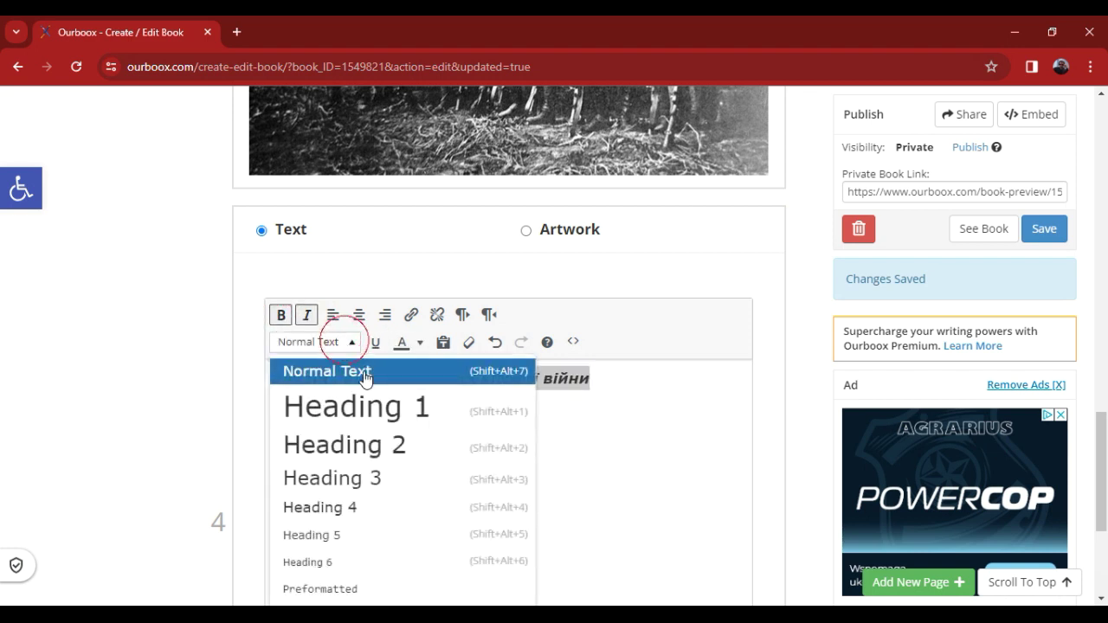
click(395, 448)
click(476, 443)
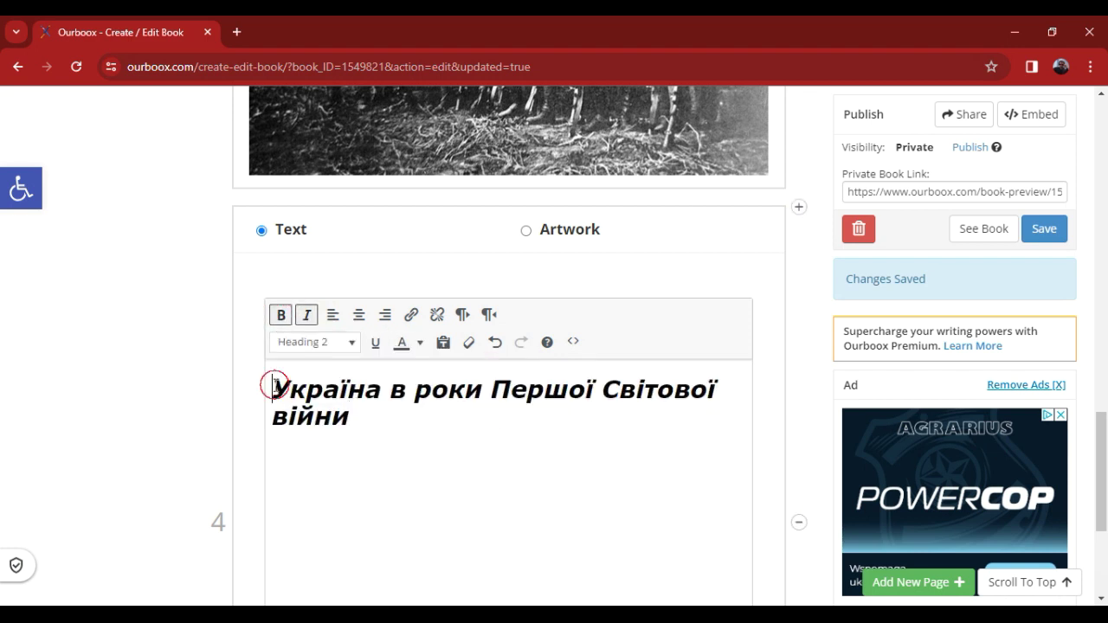
Step: Move the page 4 heading down the page by inserting seven blank lines above it
key(Return)
key(Return)
key(Return)
key(Return)
key(Return)
key(Return)
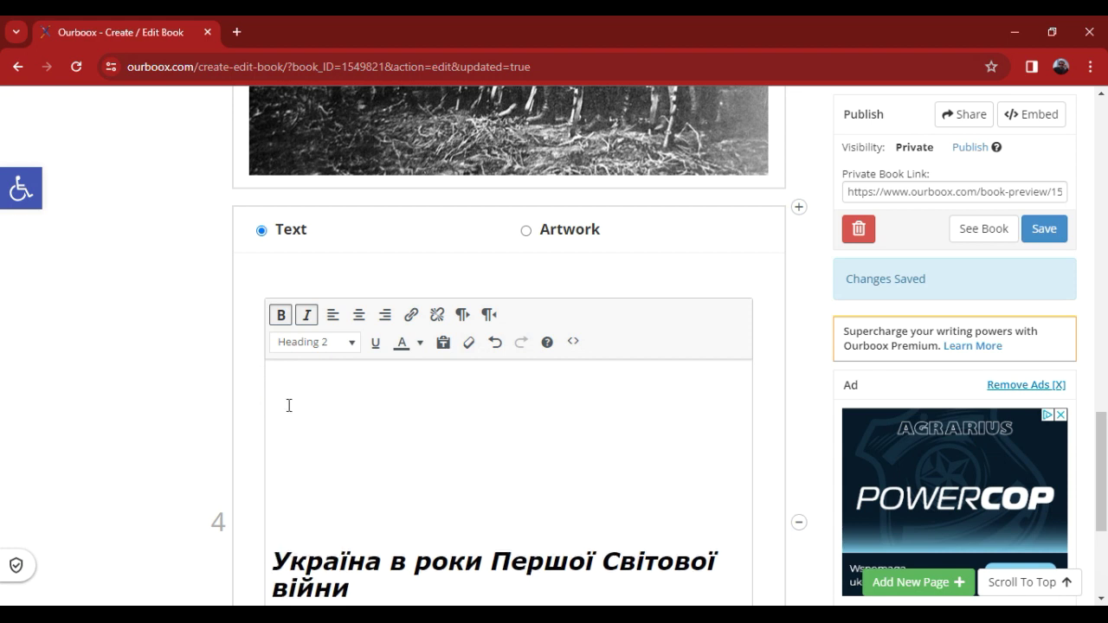
scroll(369, 421, down, 2)
scroll(390, 425, up, 4)
scroll(390, 423, down, 4)
key(Return)
scroll(395, 424, down, 1)
Step: Save the book with its new pages and close the preview opened before saving
scroll(441, 365, up, 10)
click(964, 229)
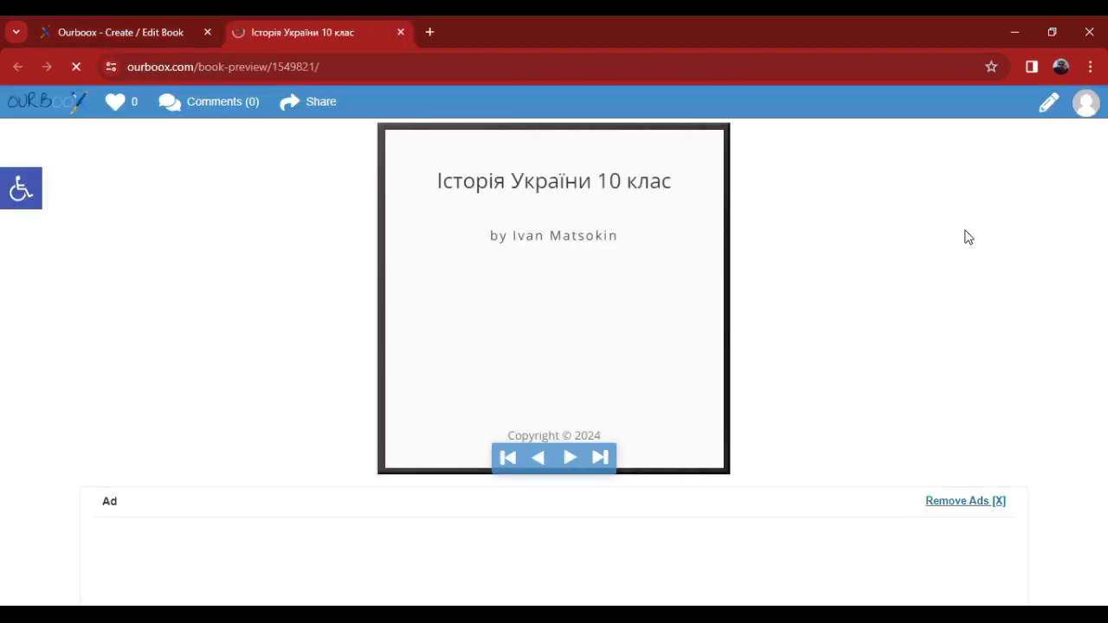
click(92, 23)
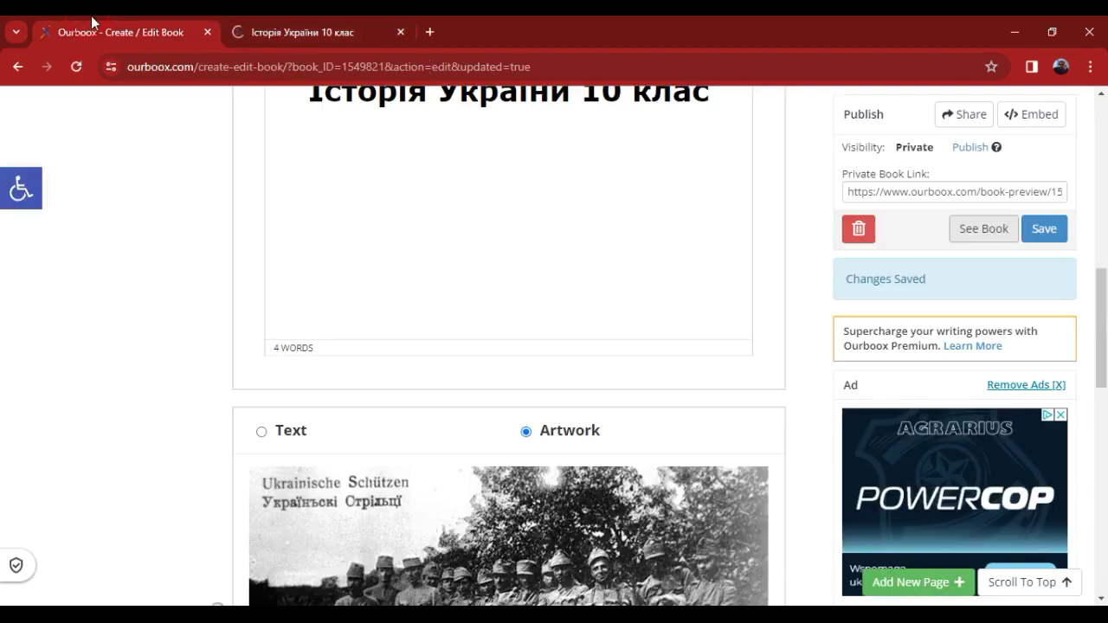
click(1027, 239)
click(401, 33)
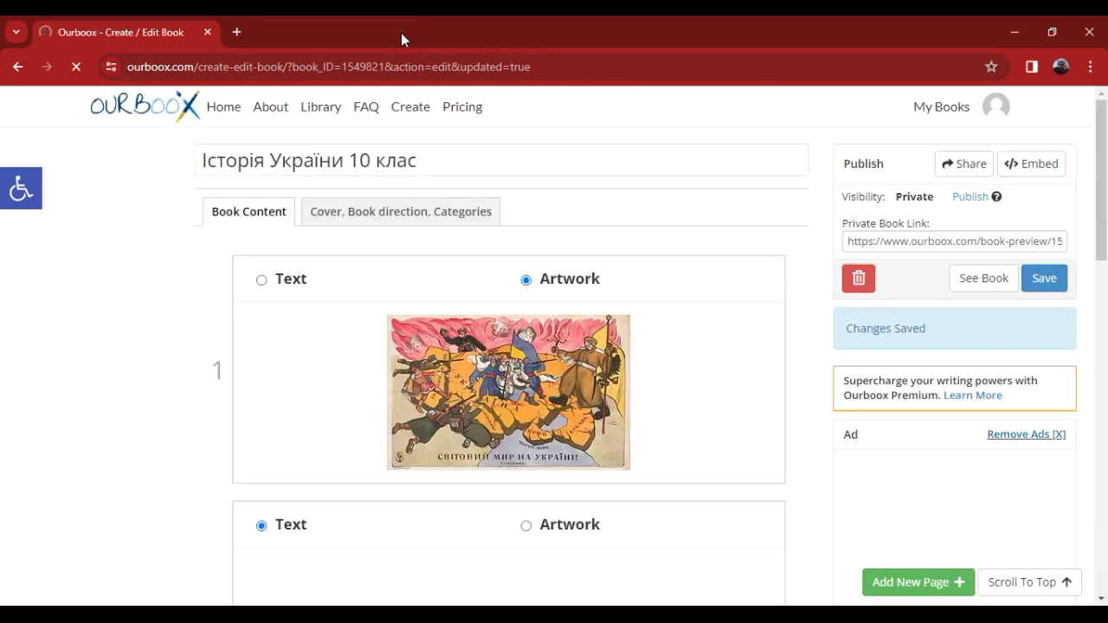
Step: Open a fresh preview of the saved book and leaf through it to check pages 3 and 4
click(996, 278)
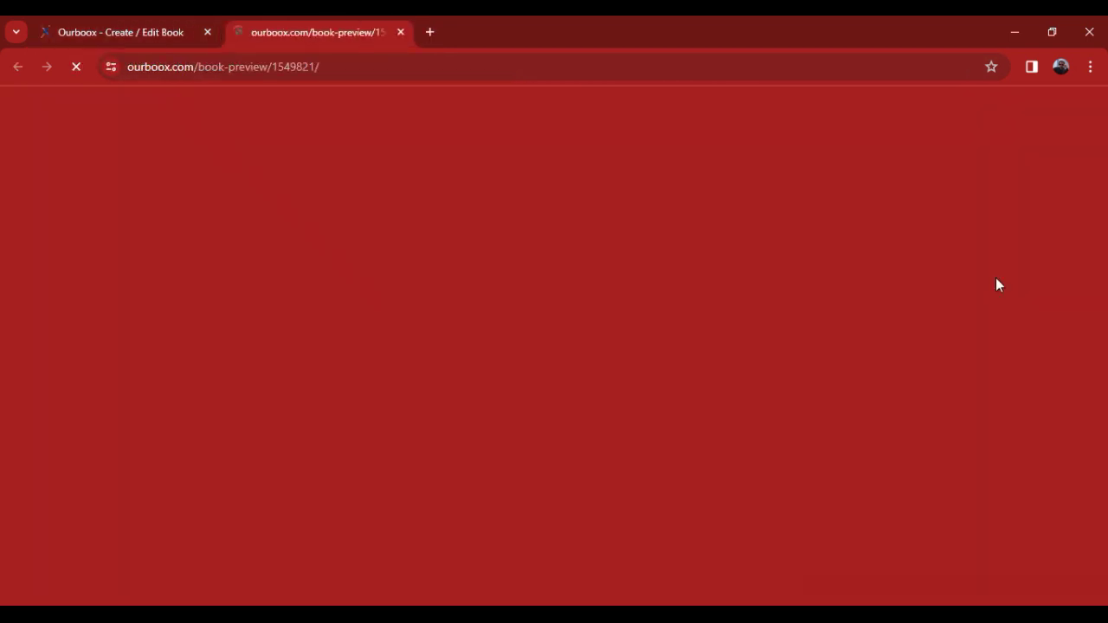
click(570, 459)
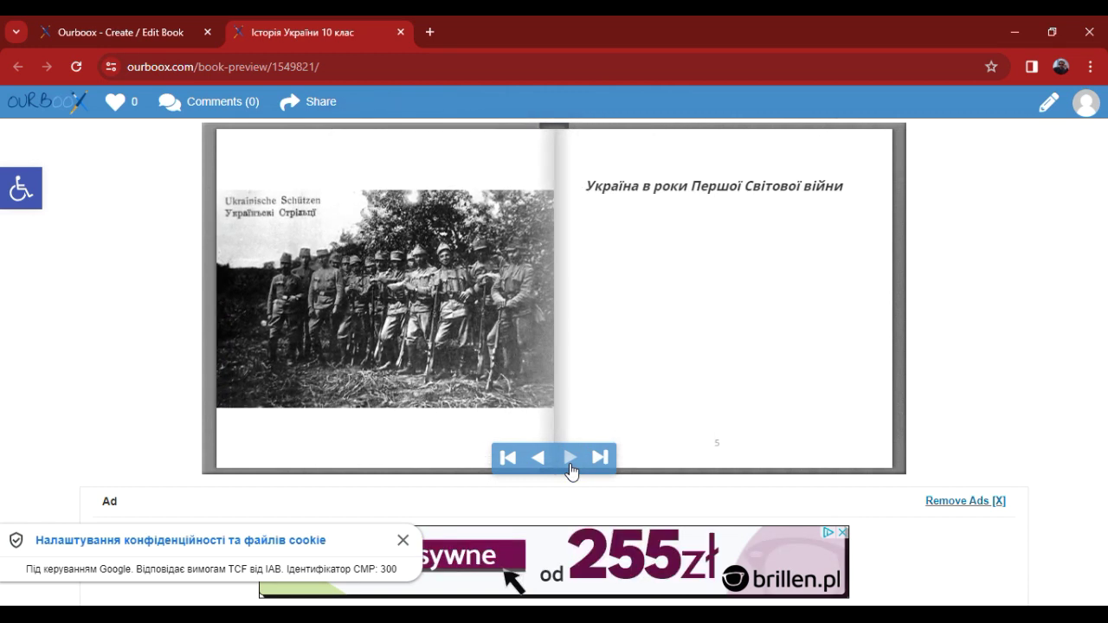
click(569, 459)
click(538, 458)
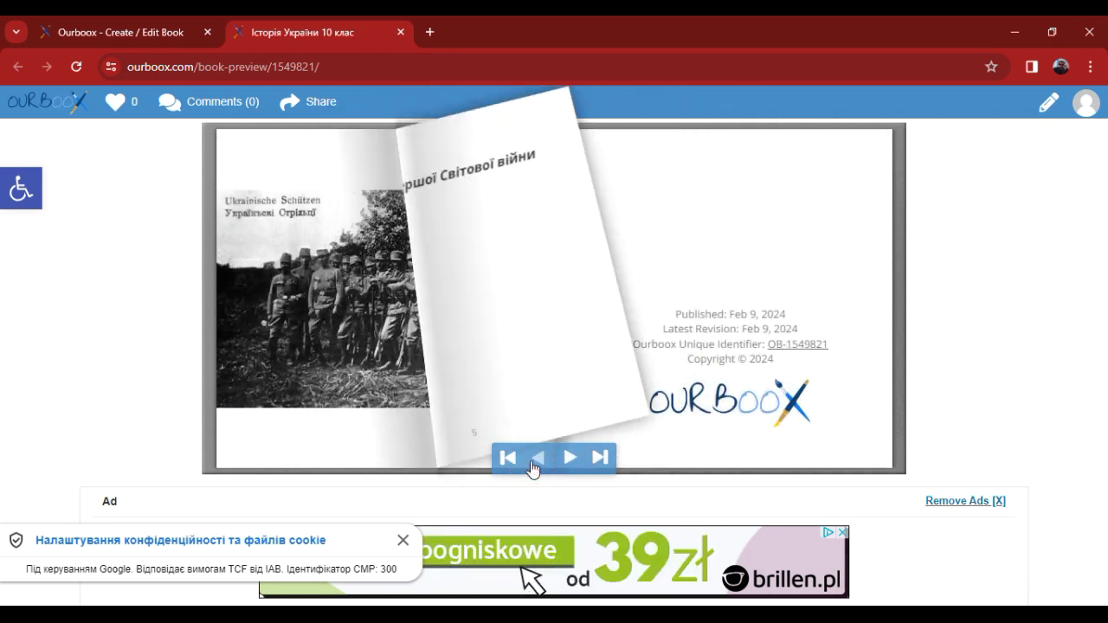